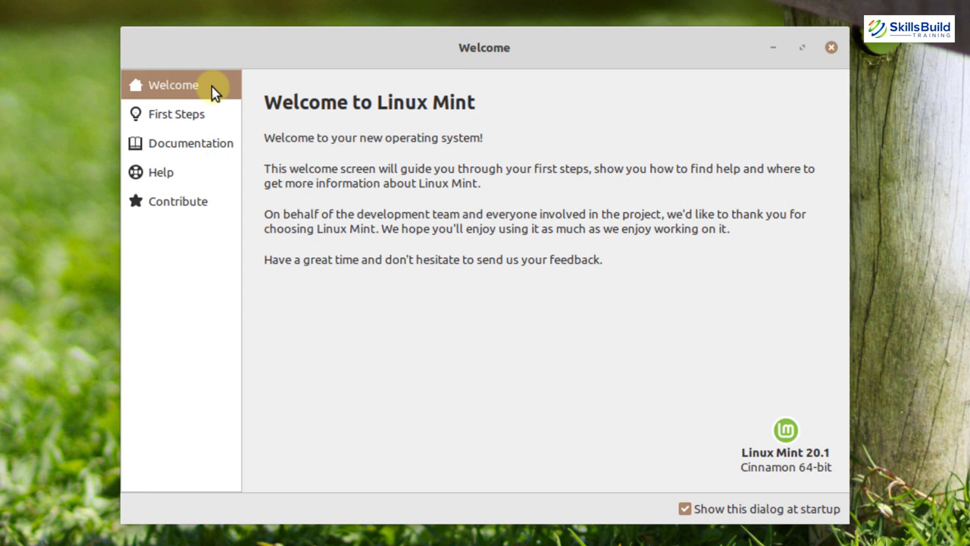
Go to the First Steps page and turn on the dark desktop theme under Desktop Colors
{"action": "left_click", "coordinate": [213, 92]}
{"action": "left_click", "coordinate": [195, 115]}
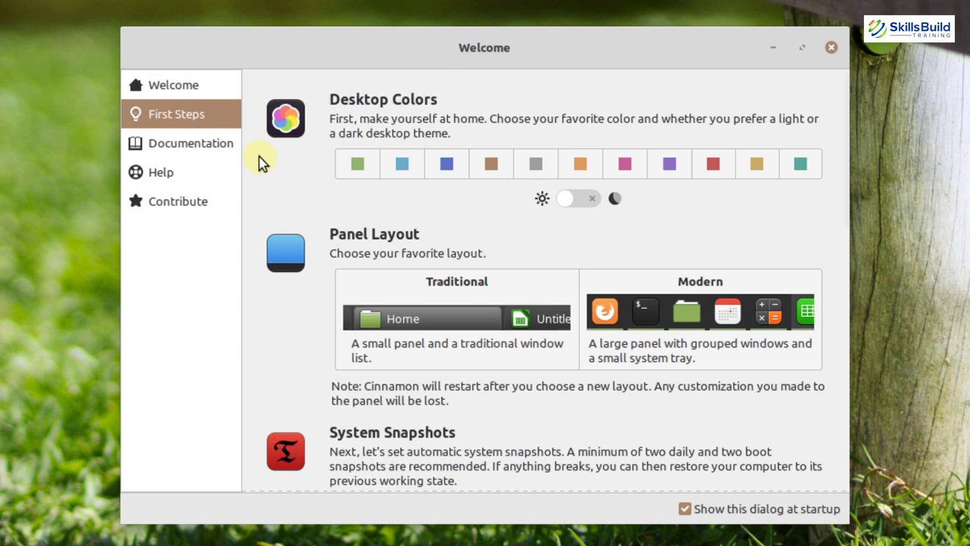
{"action": "left_click", "coordinate": [574, 200]}
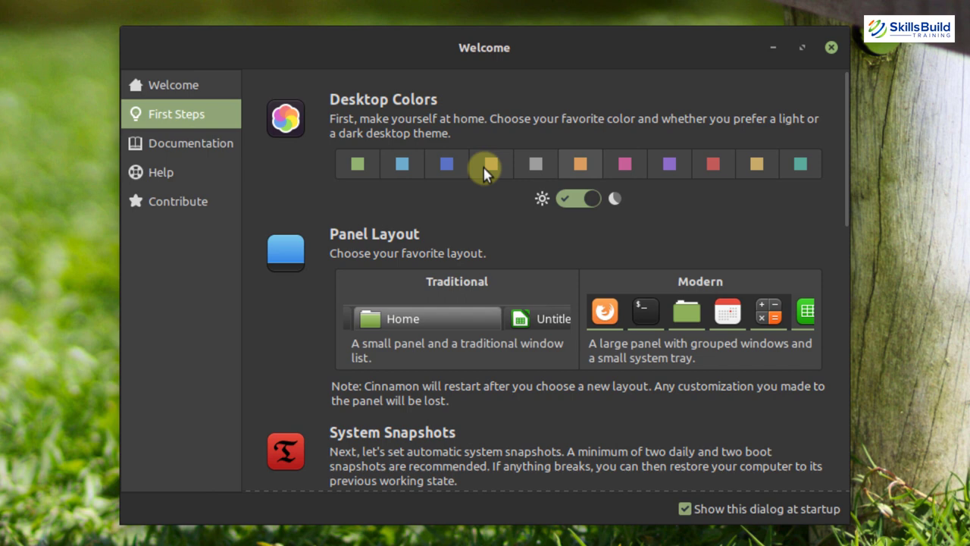
Pick the red Desktop Colors swatch and choose the Modern panel layout
{"action": "left_click", "coordinate": [714, 162]}
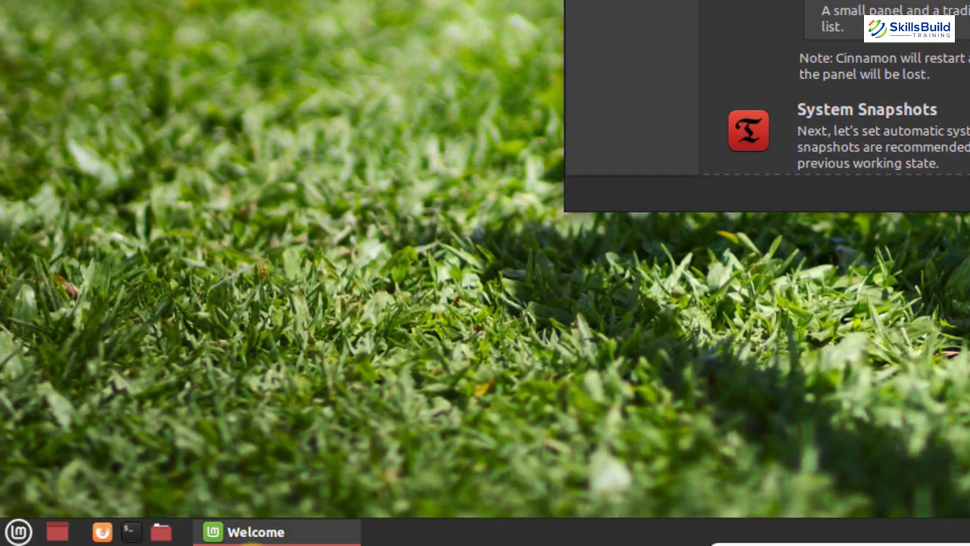
{"action": "mouse_move", "coordinate": [254, 543]}
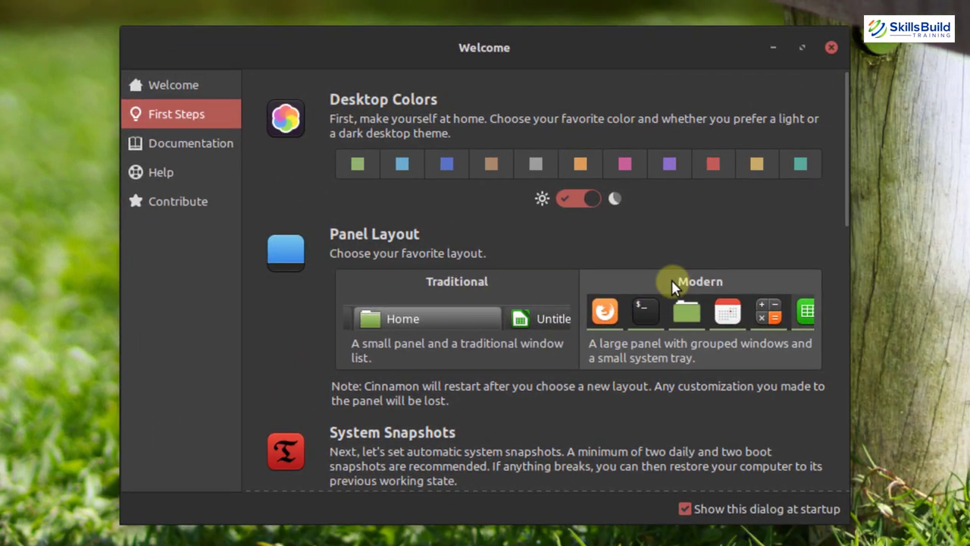
{"action": "left_click", "coordinate": [672, 280]}
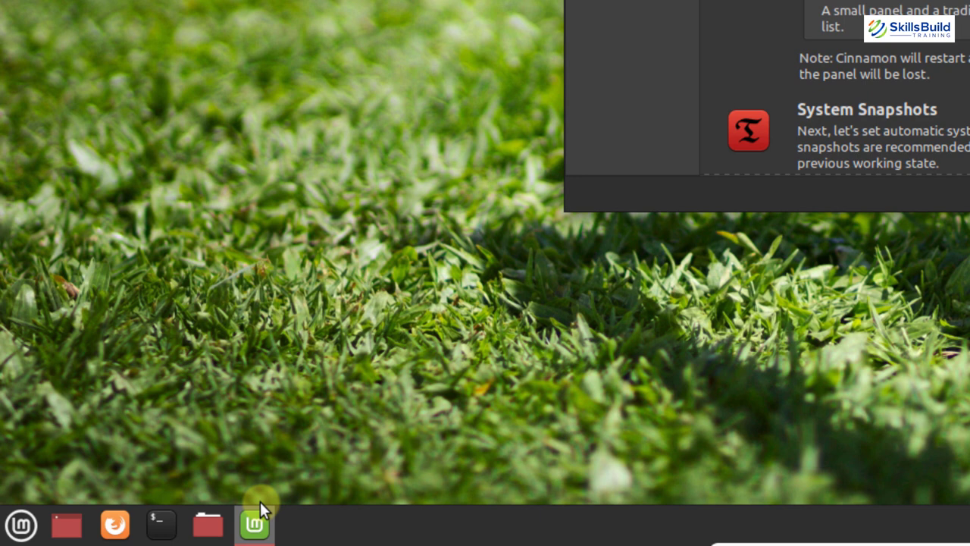
{"action": "mouse_move", "coordinate": [260, 502]}
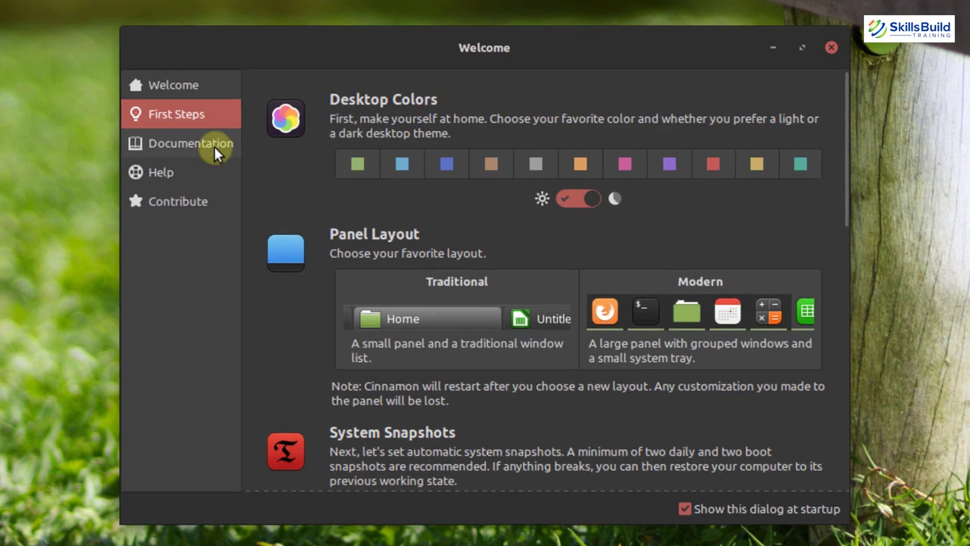
{"action": "left_click", "coordinate": [214, 149]}
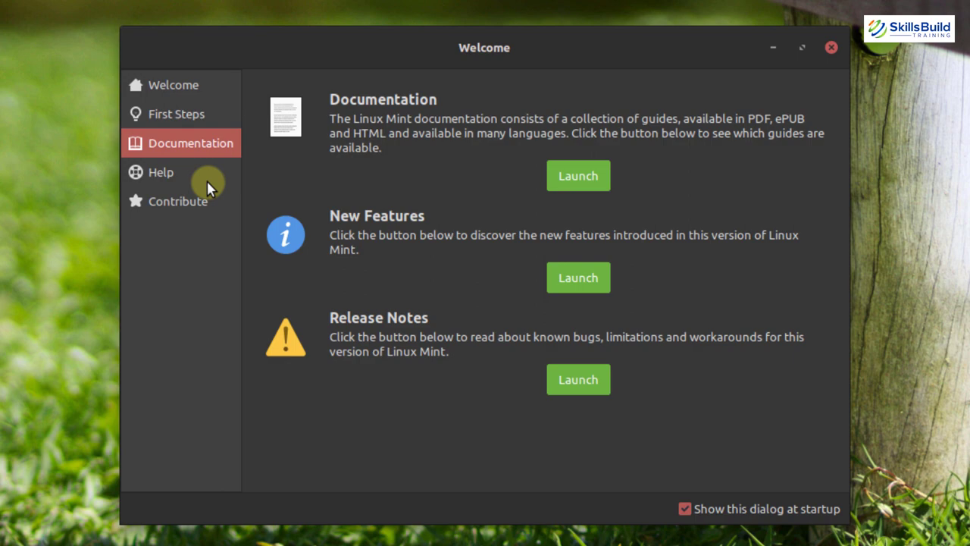
{"action": "left_click", "coordinate": [186, 120]}
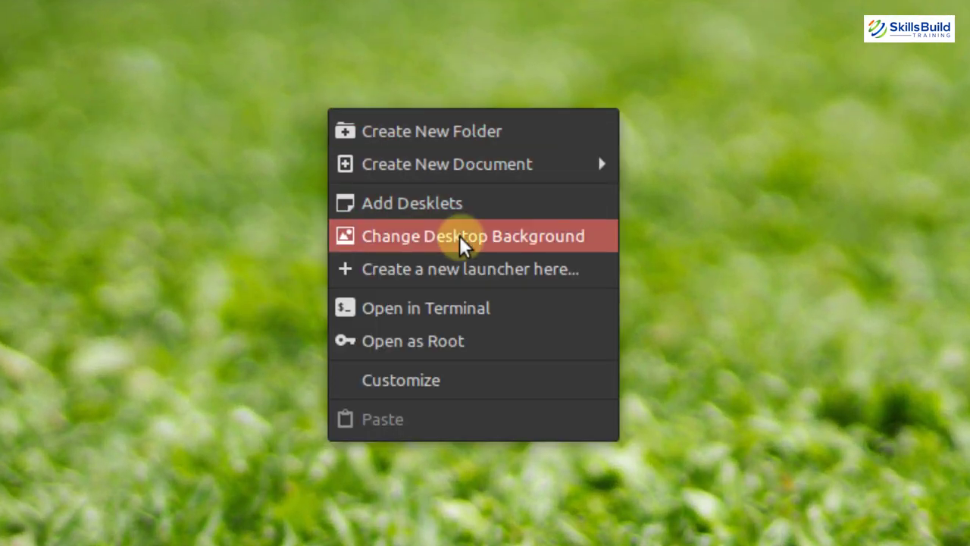
Open the desktop background settings, browse the Ulyana, Linux Mint and Ulyssa collections, and view Settings
{"action": "left_click", "coordinate": [459, 236]}
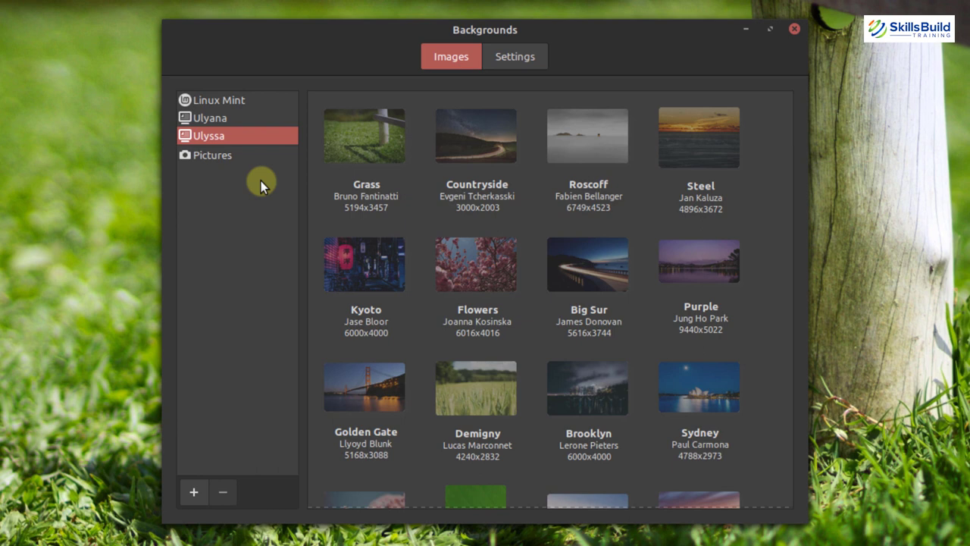
{"action": "key", "text": "Up"}
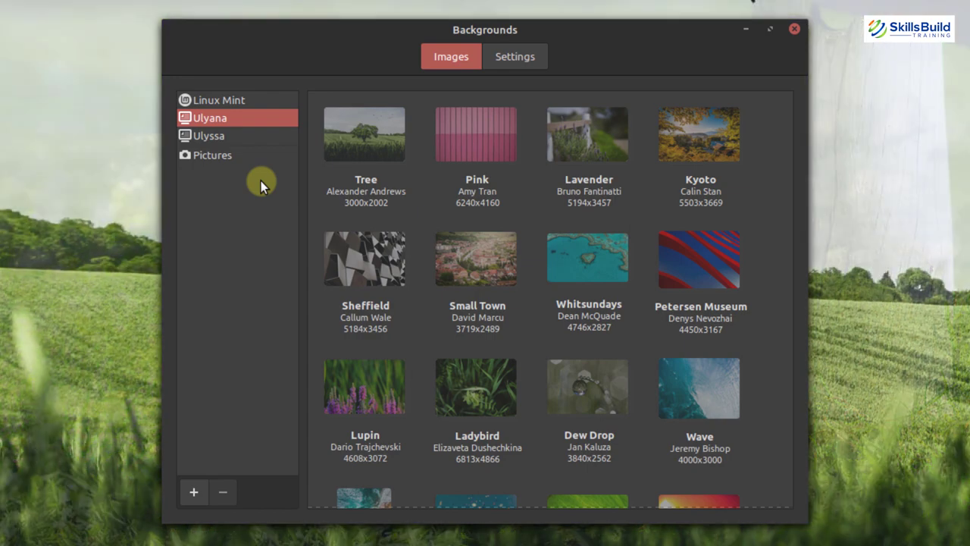
{"action": "left_click", "coordinate": [224, 101]}
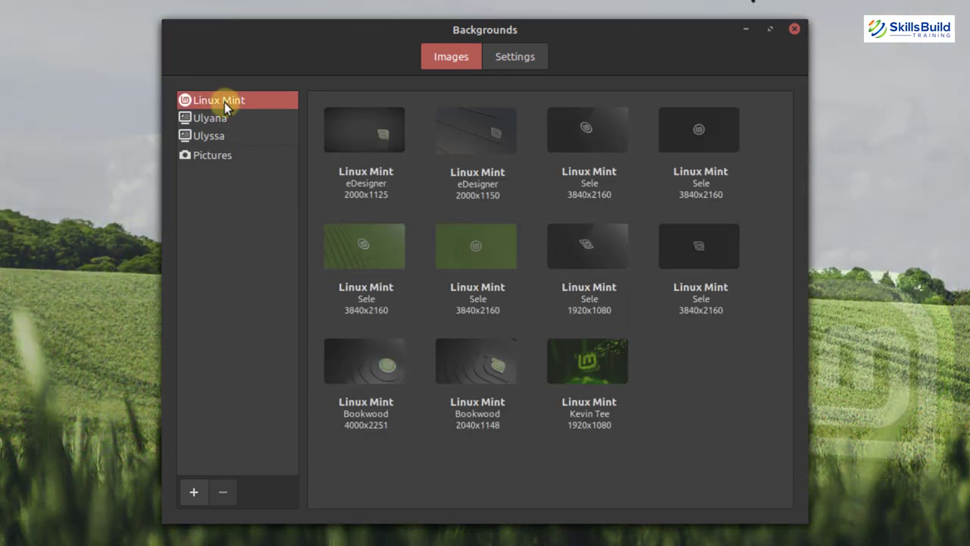
{"action": "left_click", "coordinate": [225, 118]}
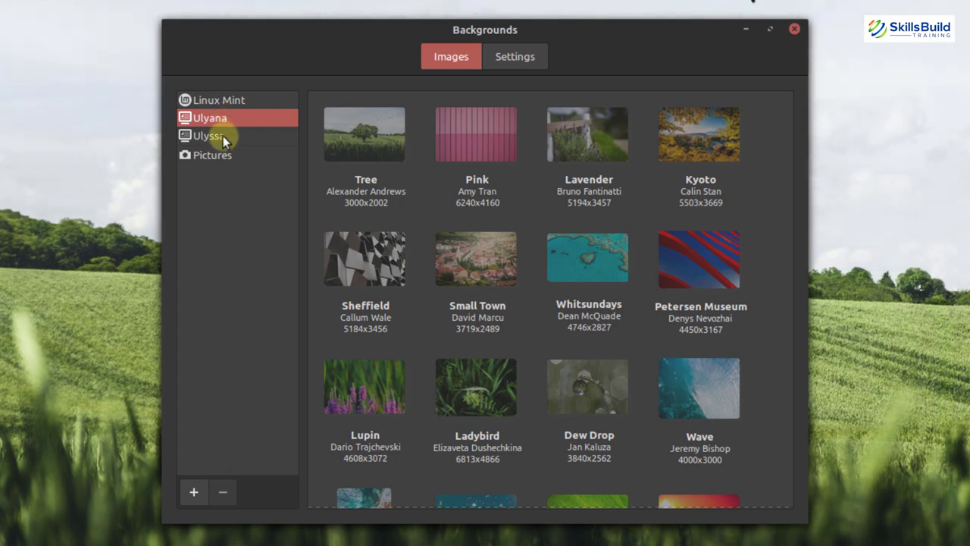
{"action": "left_click", "coordinate": [222, 138]}
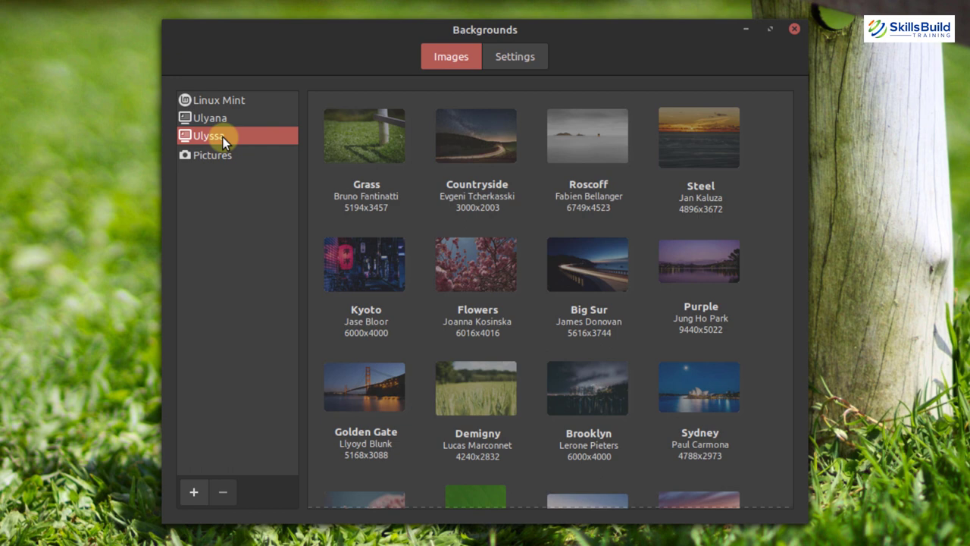
{"action": "left_click", "coordinate": [497, 59]}
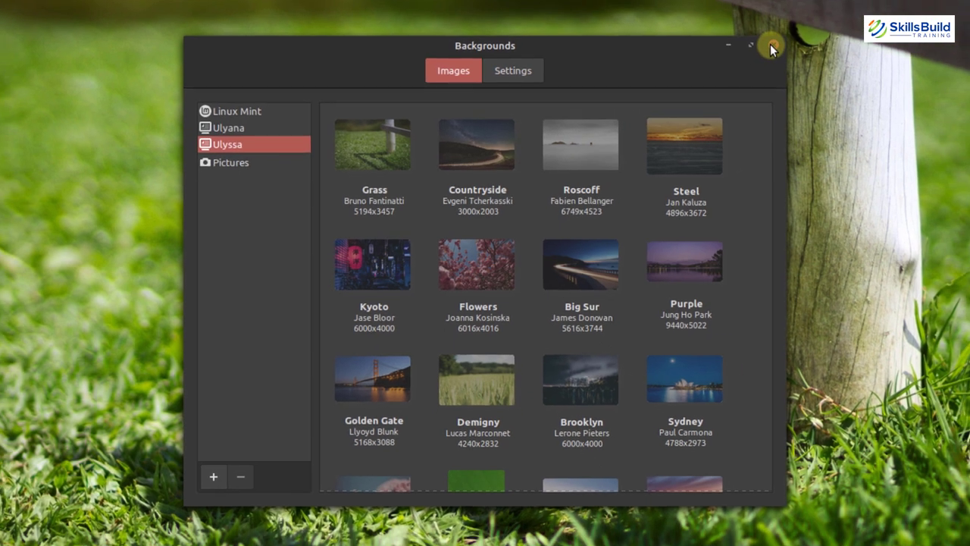
Close Backgrounds and search the applications menu for 'brow', 'web' and 'firef' before dismissing it
{"action": "left_click", "coordinate": [770, 45]}
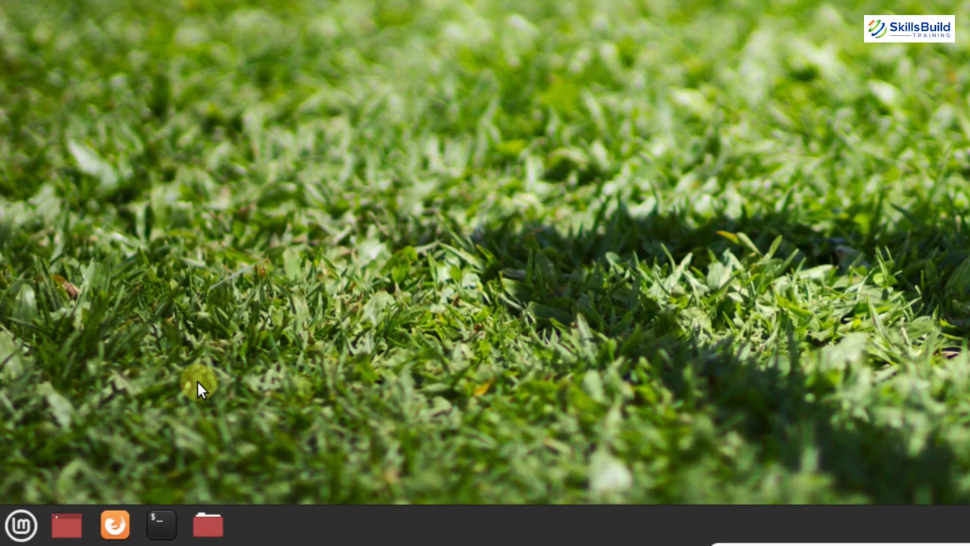
{"action": "key", "text": "super"}
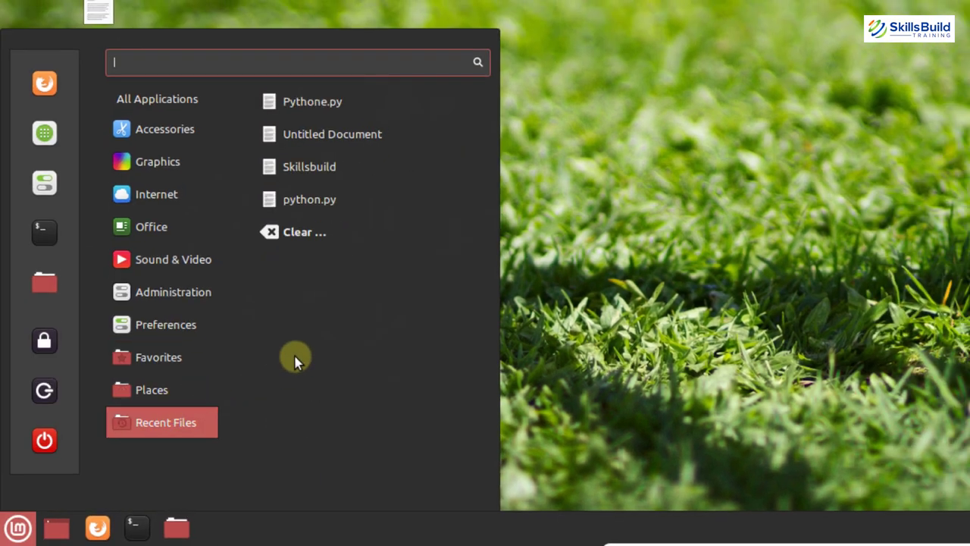
{"action": "type", "text": "brow"}
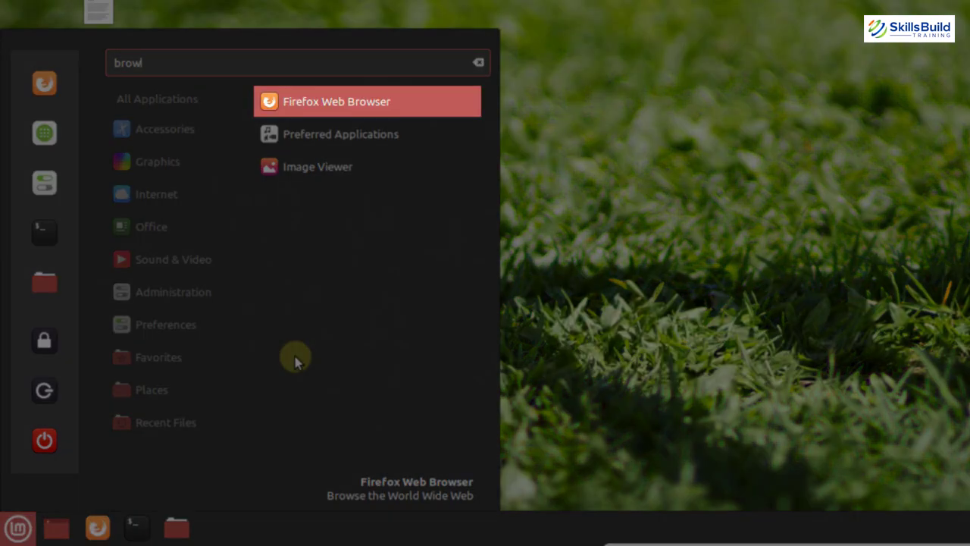
{"action": "key", "text": "BackSpace"}
{"action": "key", "text": "BackSpace"}
{"action": "key", "text": "BackSpace"}
{"action": "key", "text": "BackSpace"}
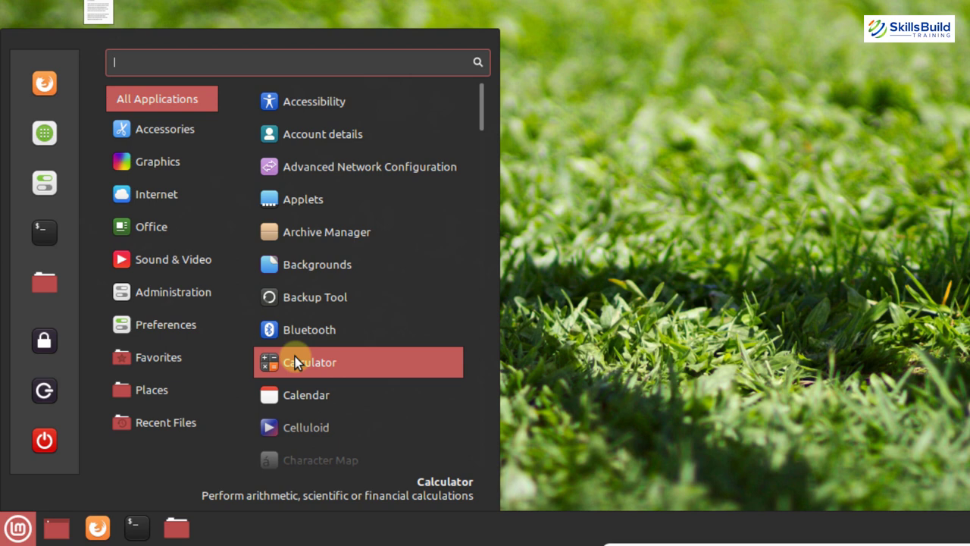
{"action": "type", "text": "web"}
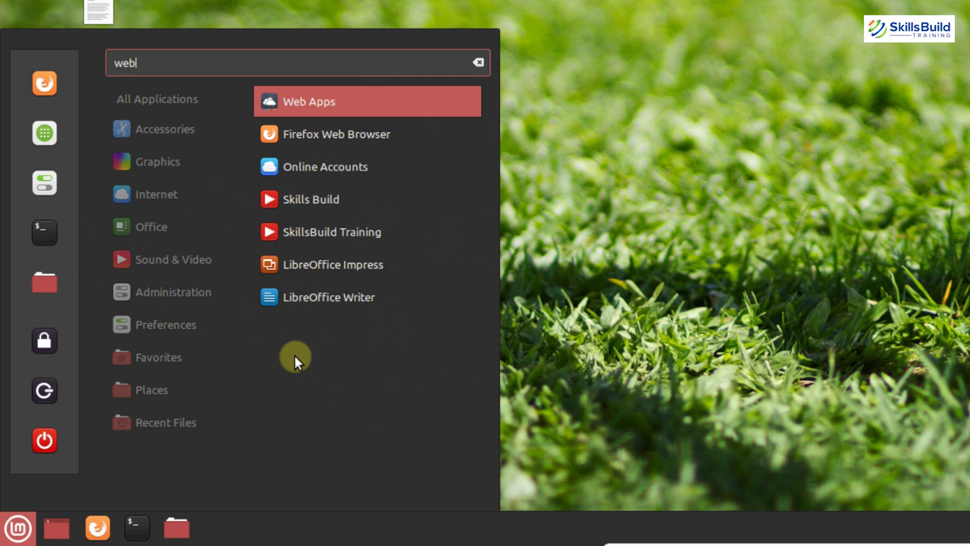
{"action": "key", "text": "BackSpace"}
{"action": "key", "text": "BackSpace"}
{"action": "key", "text": "BackSpace"}
{"action": "type", "text": "firef"}
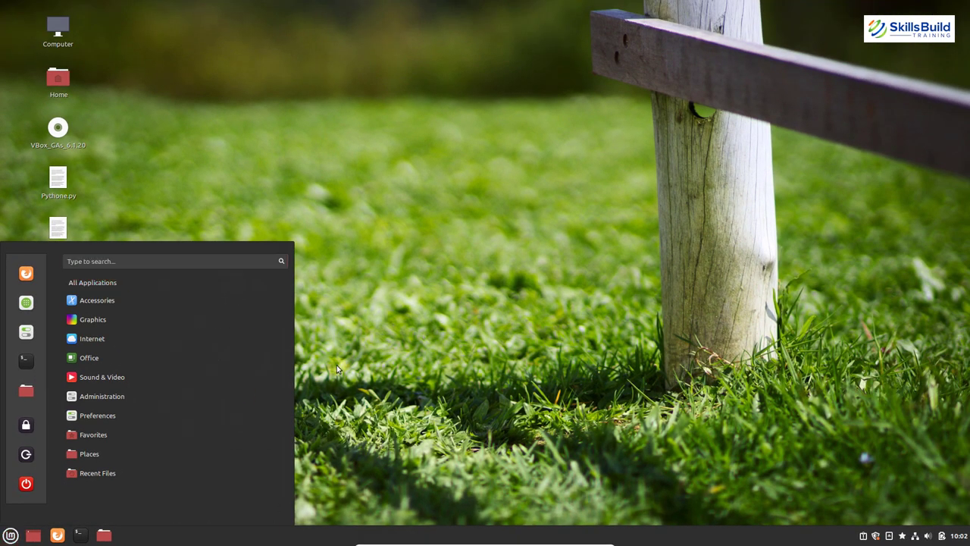
{"action": "left_click", "coordinate": [337, 365]}
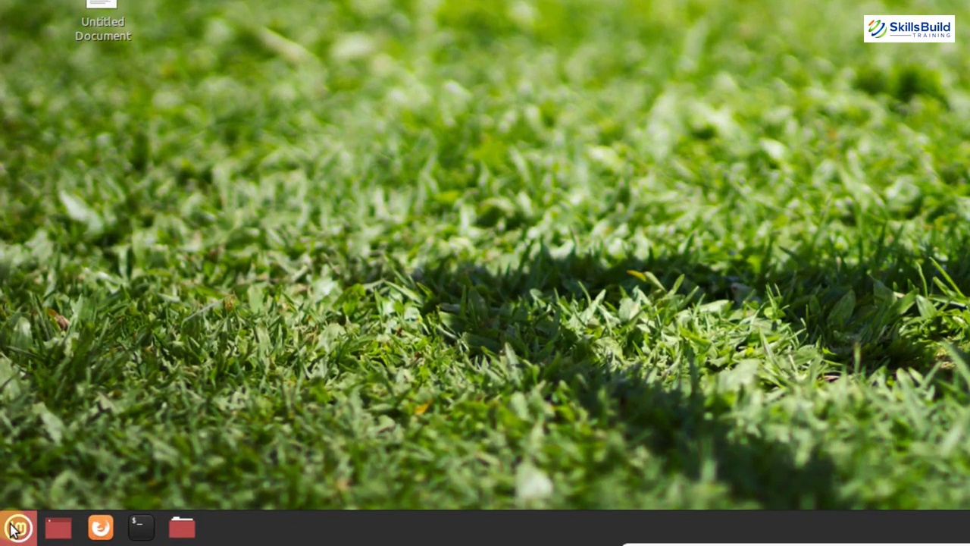
Search the applications menu for 'web' and launch the Web Apps manager
{"action": "left_click", "coordinate": [16, 528]}
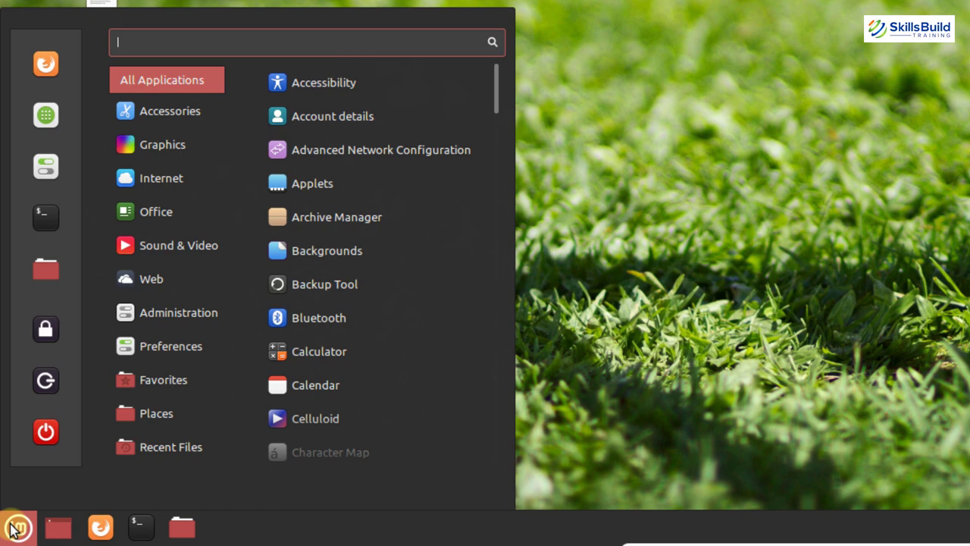
{"action": "type", "text": "web"}
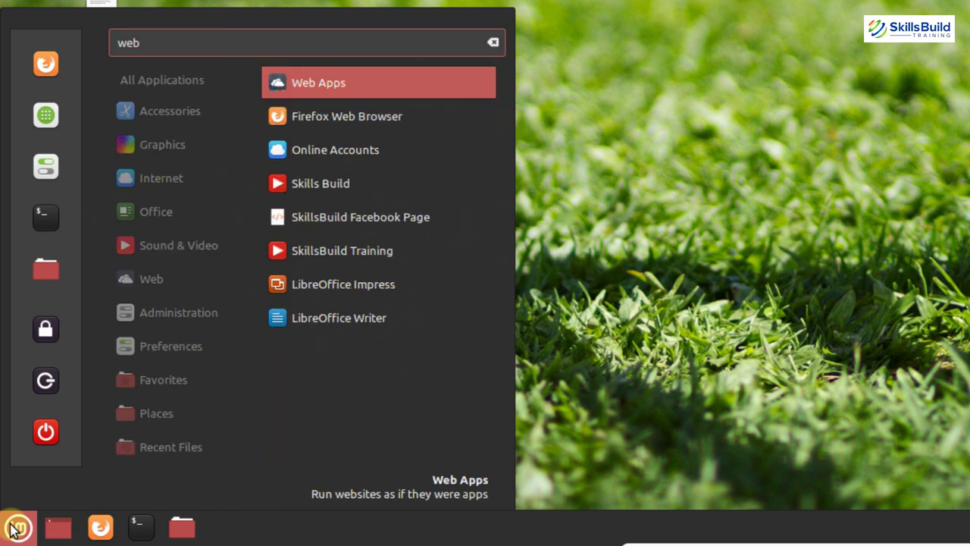
{"action": "key", "text": "Return"}
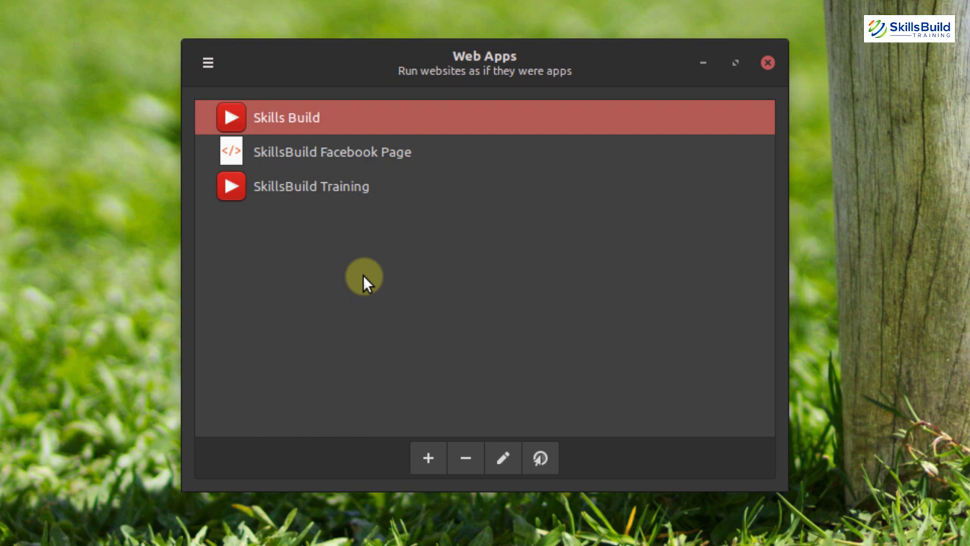
{"action": "left_click", "coordinate": [426, 458]}
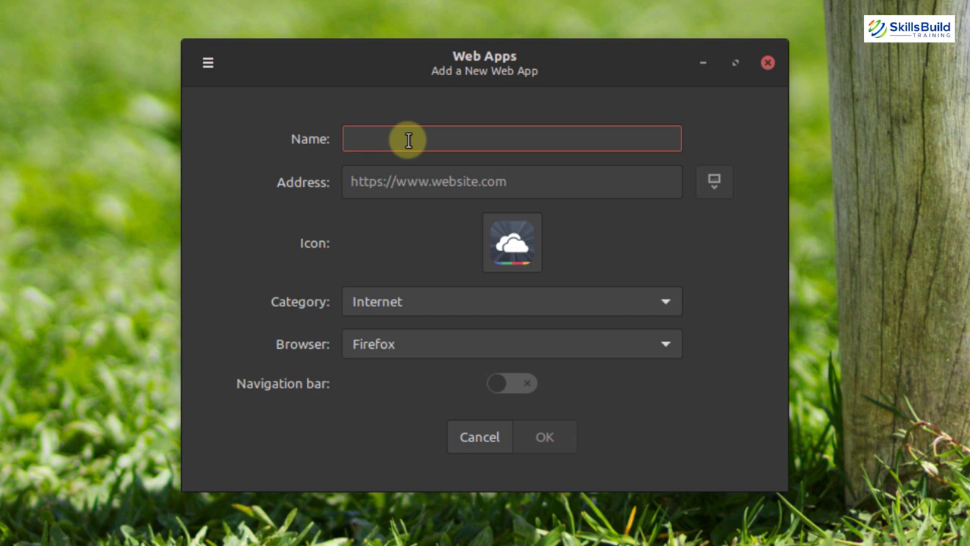
{"action": "type", "text": "LinuxMint Video"}
{"action": "left_click", "coordinate": [414, 184]}
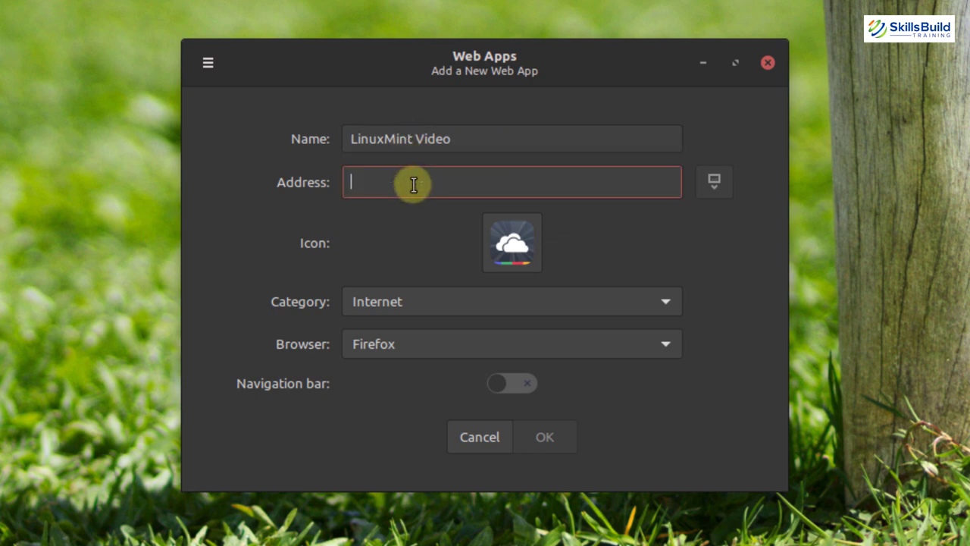
{"action": "type", "text": "www.youtube.com/SkillsBui"}
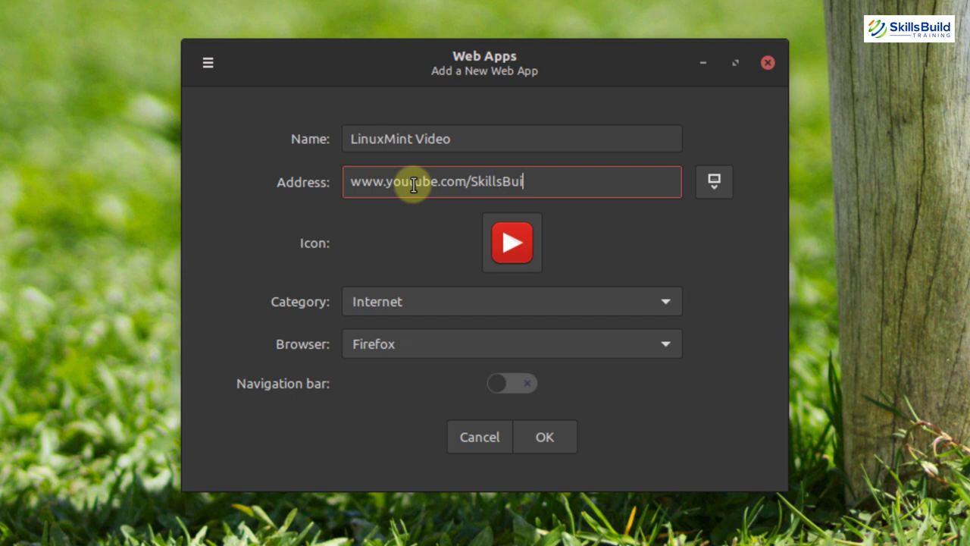
{"action": "type", "text": "d"}
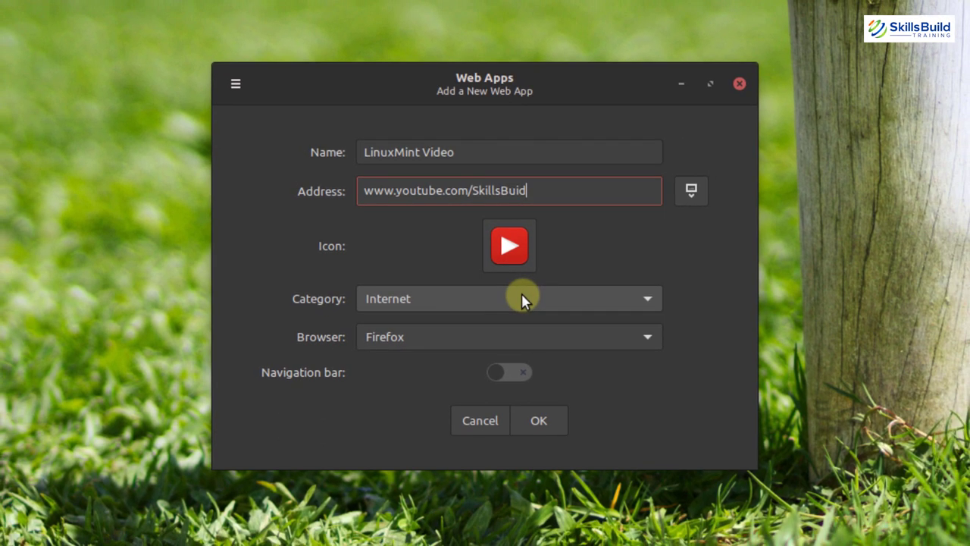
{"action": "left_click", "coordinate": [527, 299]}
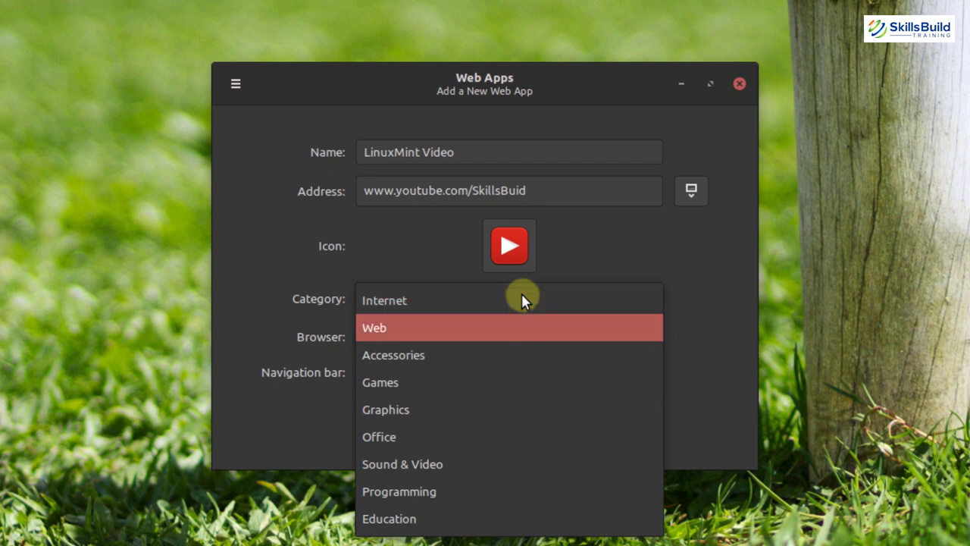
{"action": "left_click", "coordinate": [489, 327]}
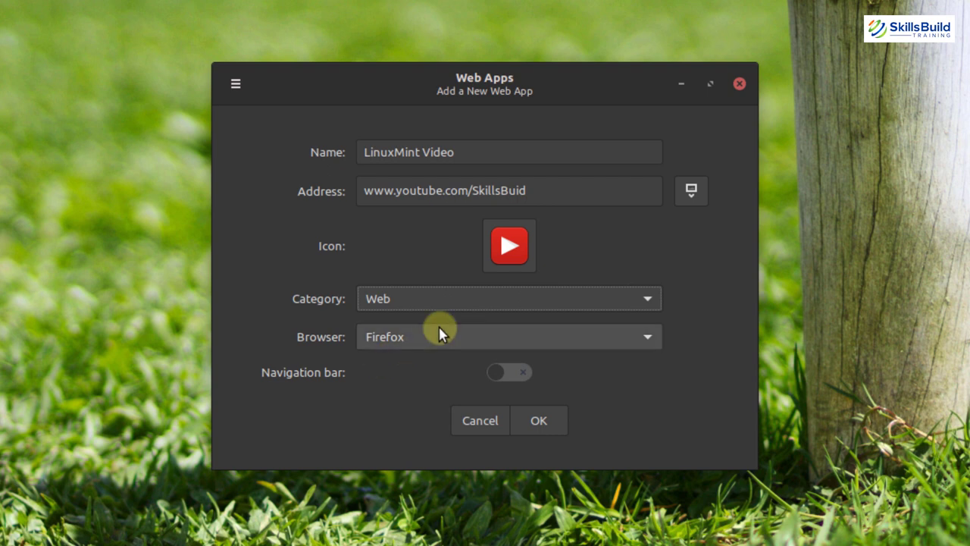
{"action": "left_click", "coordinate": [539, 421]}
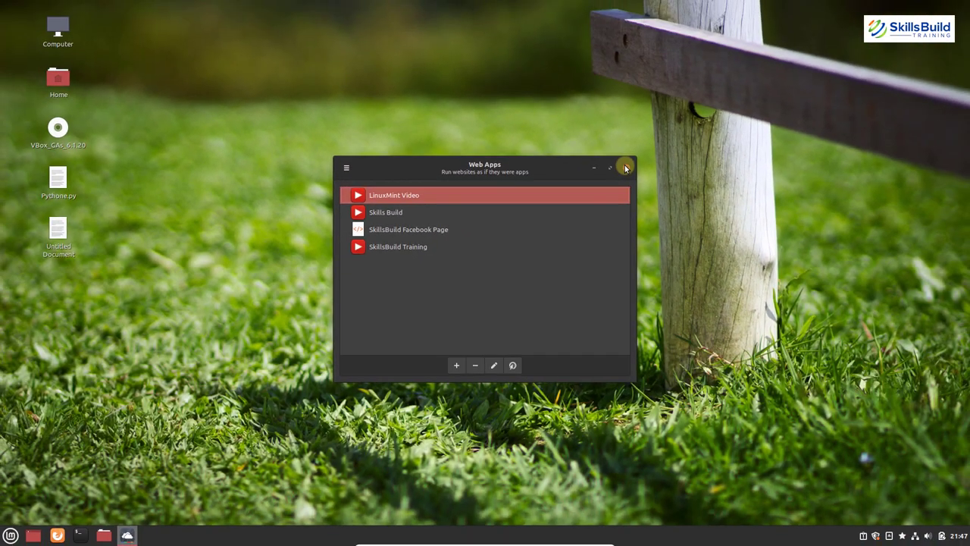
Close Web Apps and search the menu for 'web' to find LinuxMint Video
{"action": "left_click", "coordinate": [626, 167]}
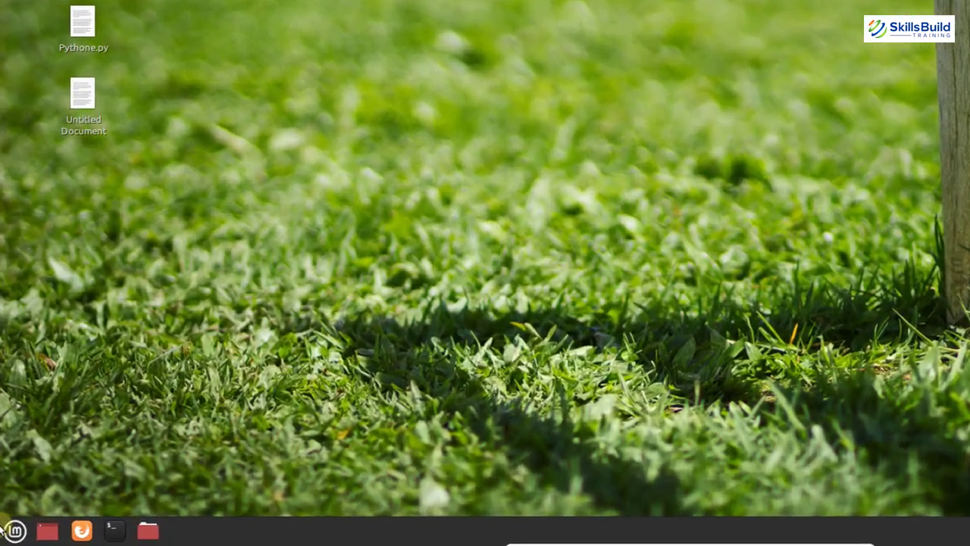
{"action": "left_click", "coordinate": [4, 535]}
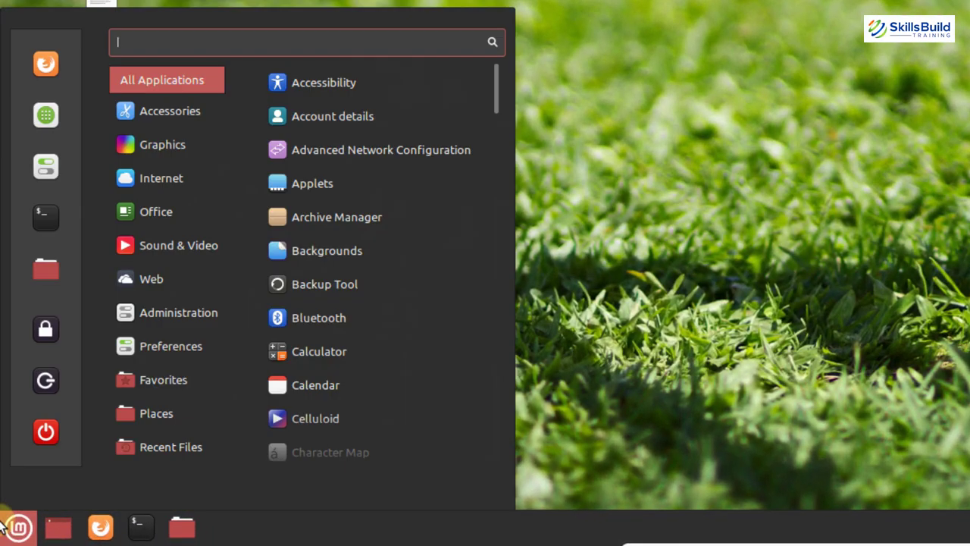
{"action": "type", "text": "we"}
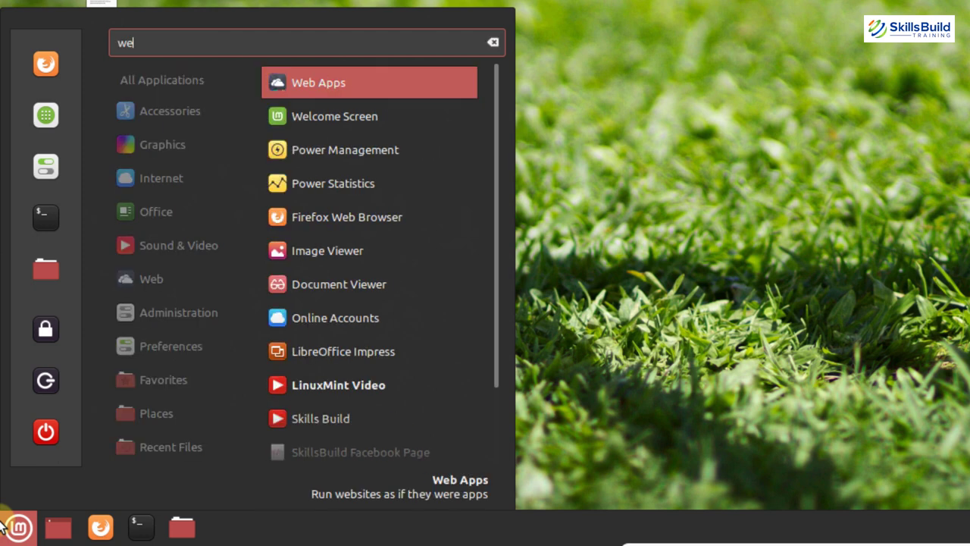
{"action": "type", "text": "b"}
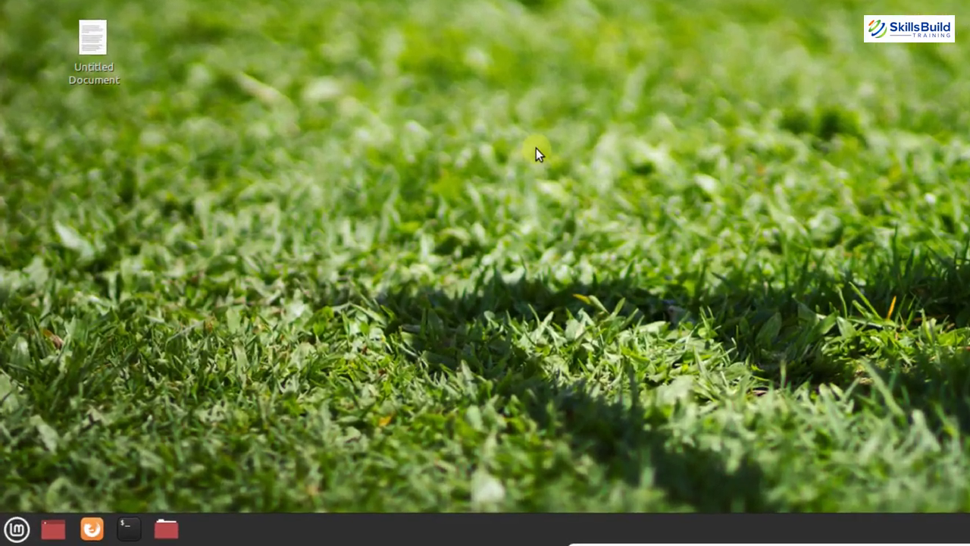
Search the applications menu for 'hyp' and launch Hypnotix
{"action": "key", "text": "super"}
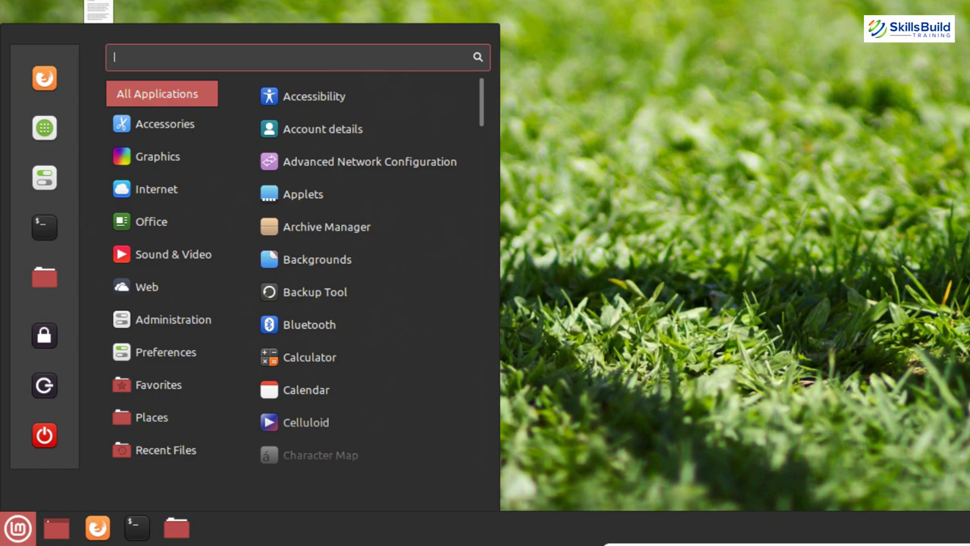
{"action": "type", "text": "hyp"}
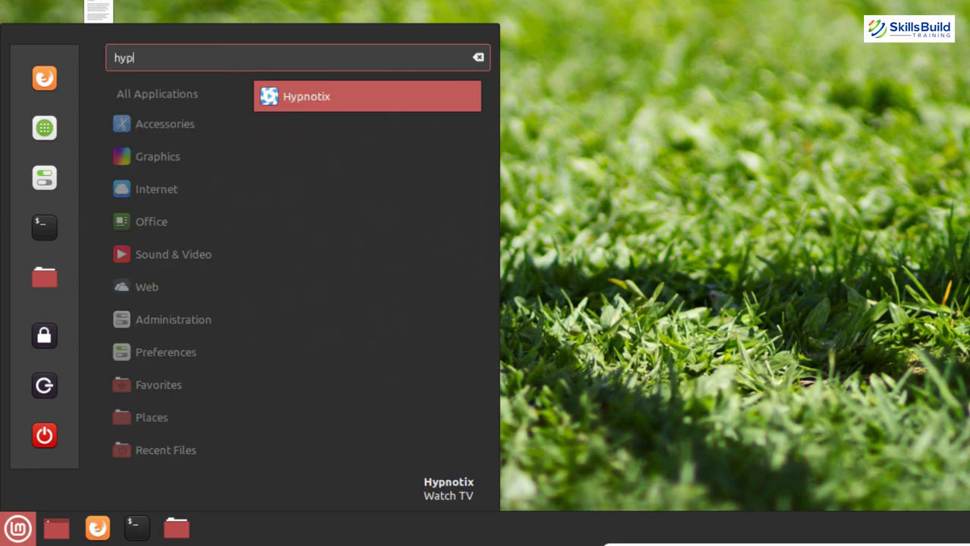
{"action": "key", "text": "Return"}
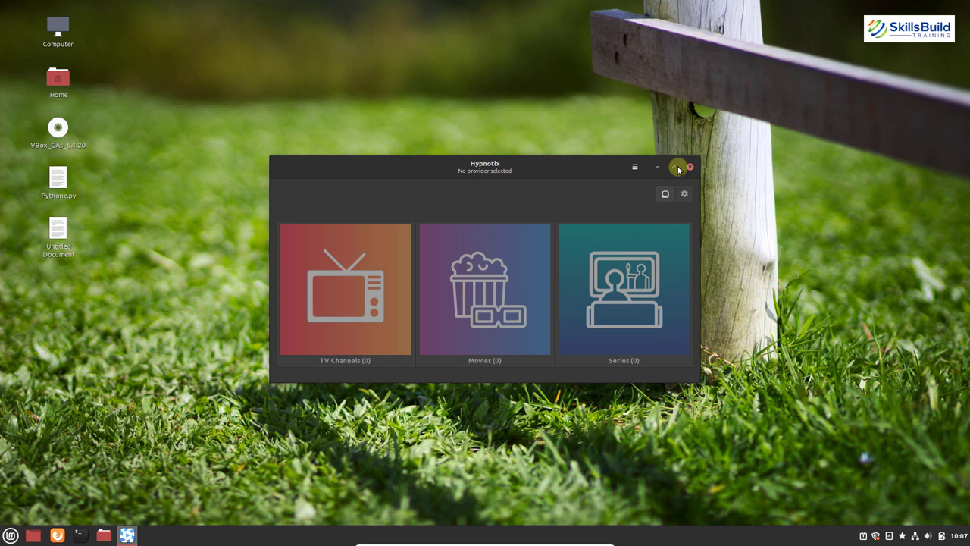
Close Hypnotix and create an empty document named 'SkillsBUild' in the Music folder
{"action": "left_click", "coordinate": [679, 169]}
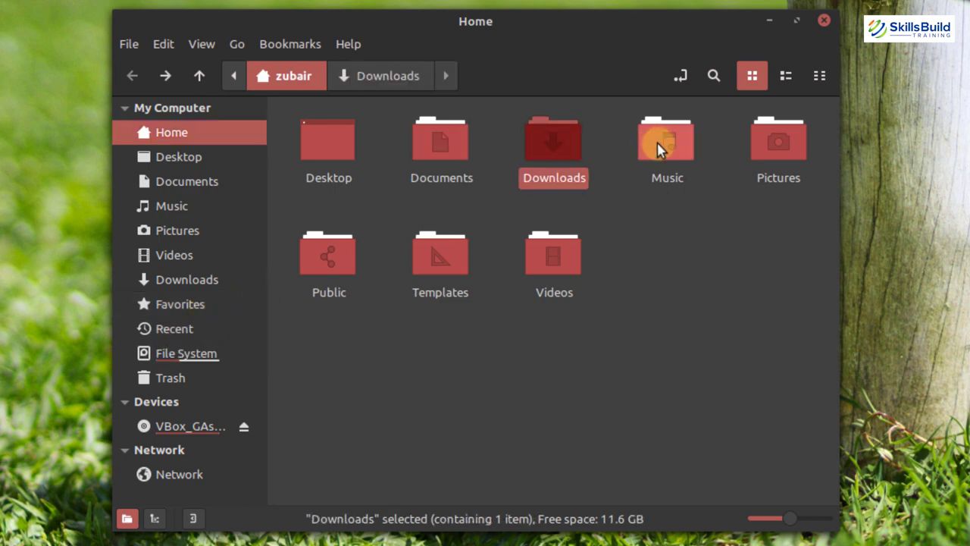
{"action": "double_click", "coordinate": [660, 144]}
{"action": "right_click", "coordinate": [553, 170]}
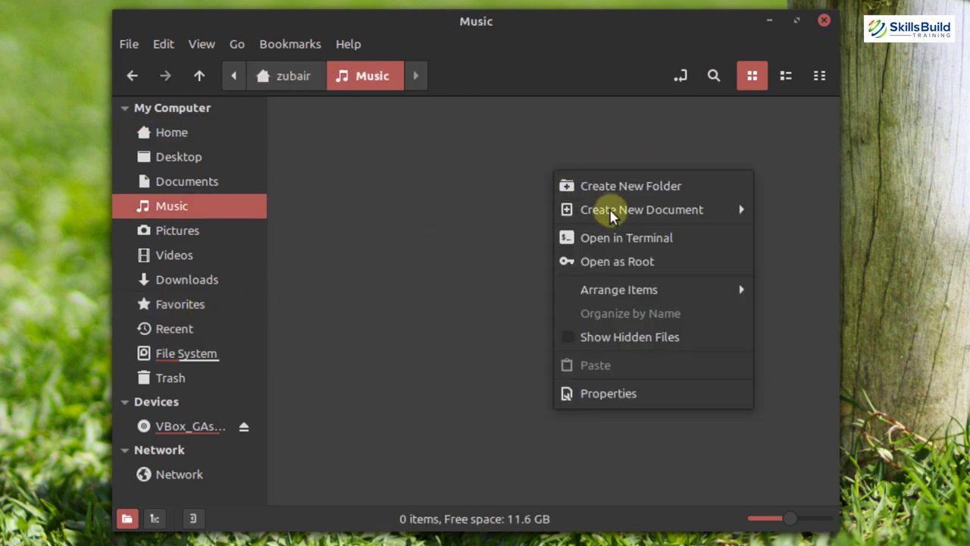
{"action": "mouse_move", "coordinate": [612, 215]}
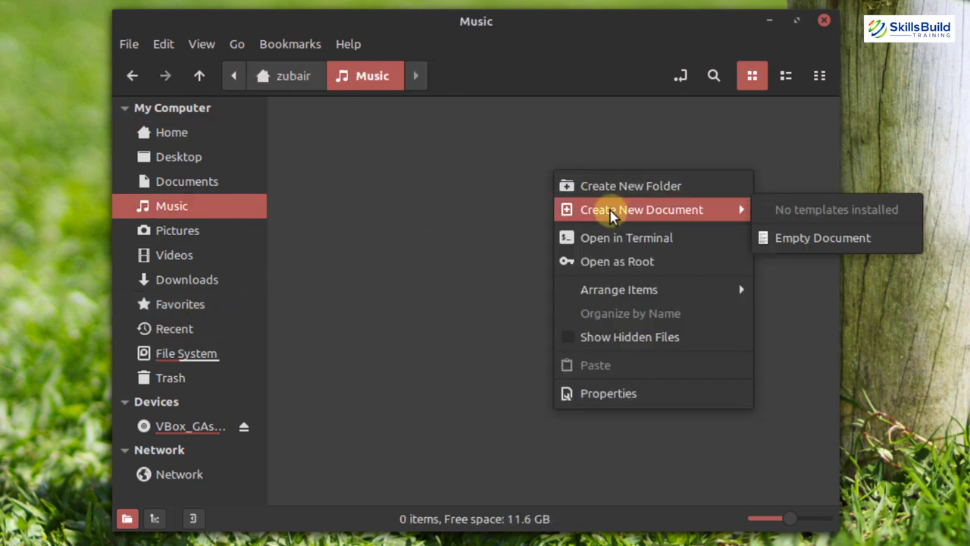
{"action": "left_click", "coordinate": [800, 239]}
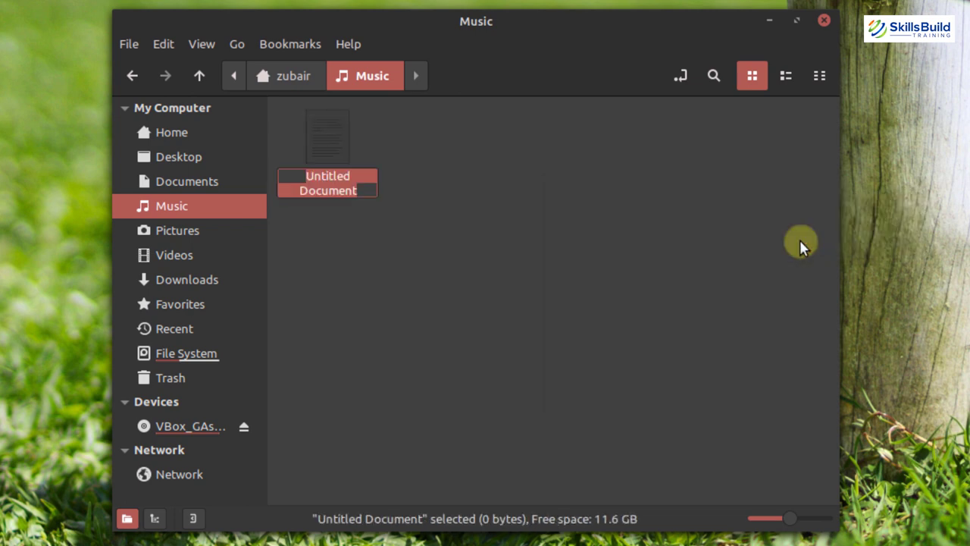
{"action": "type", "text": "SkillsBUild"}
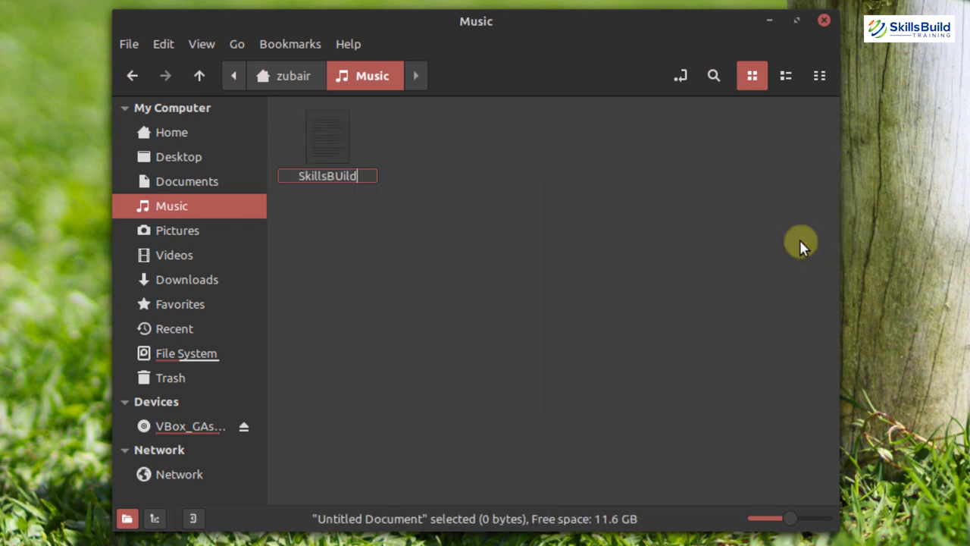
{"action": "key", "text": "Return"}
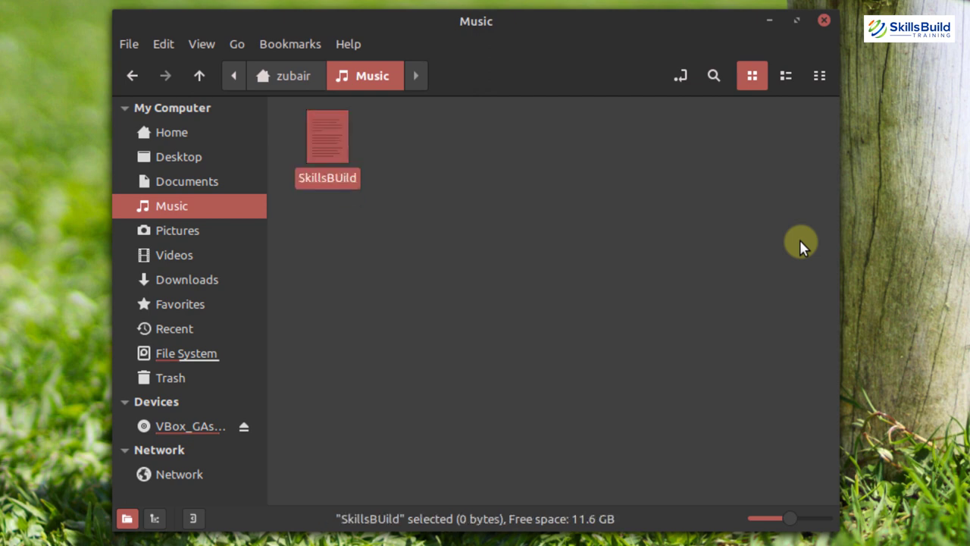
Create an empty document named 'Youtube channel' in the Public folder
{"action": "left_click", "coordinate": [288, 79]}
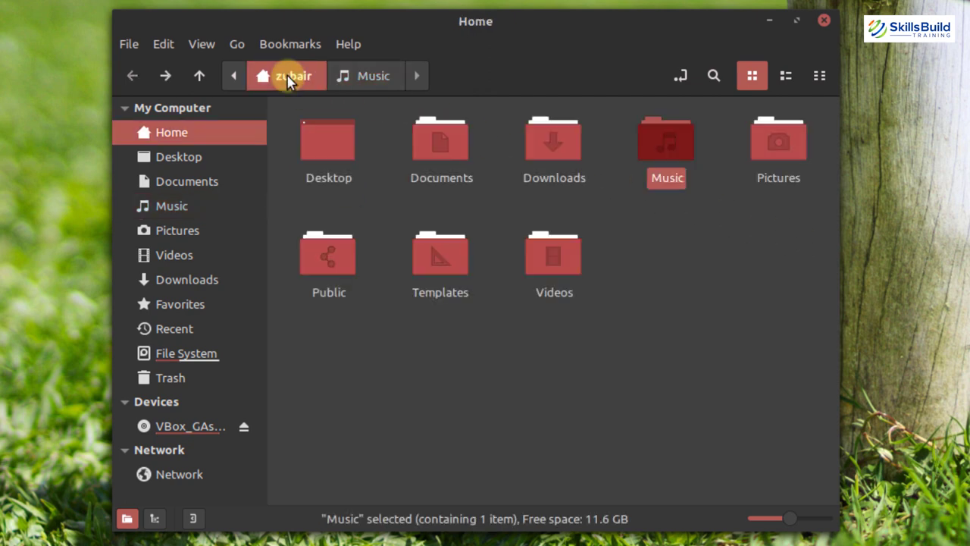
{"action": "double_click", "coordinate": [336, 254]}
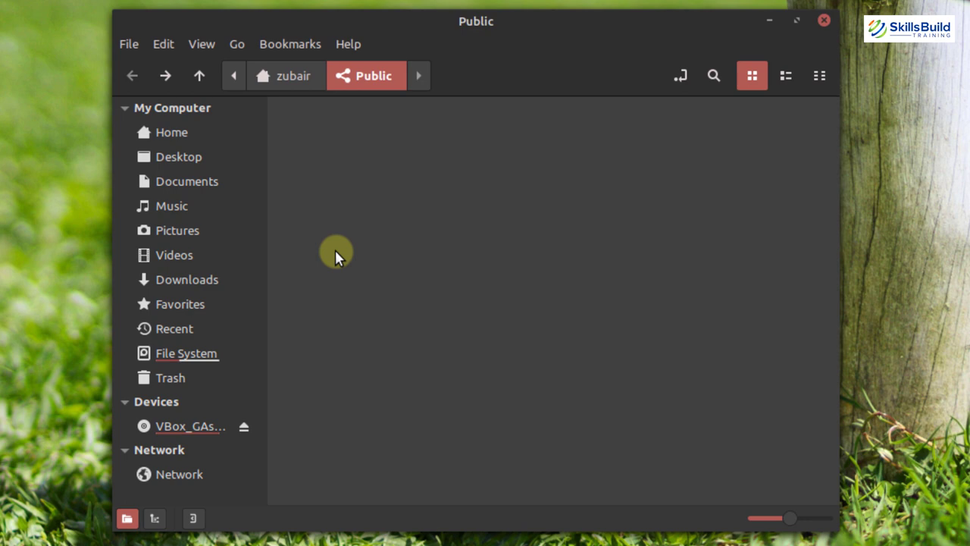
{"action": "right_click", "coordinate": [400, 190]}
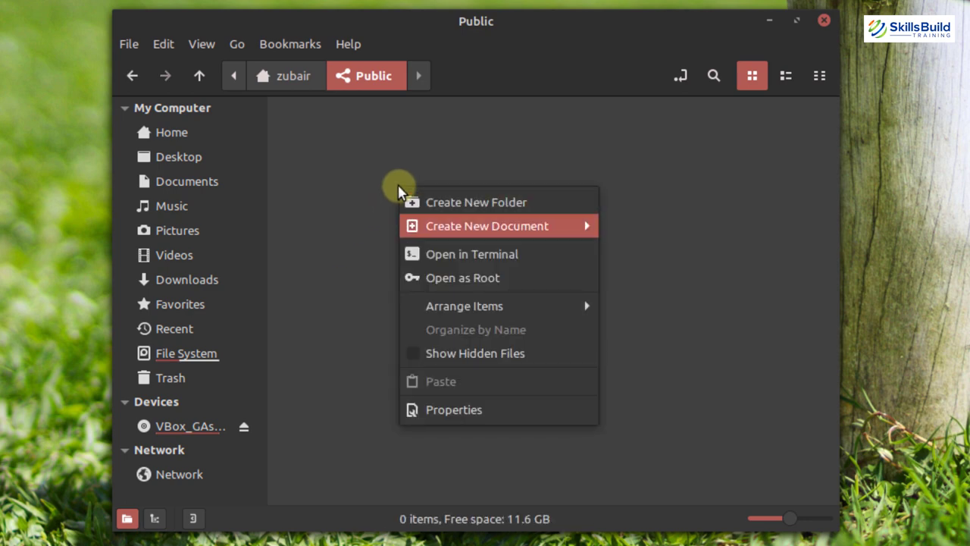
{"action": "mouse_move", "coordinate": [530, 226]}
{"action": "left_click", "coordinate": [638, 251]}
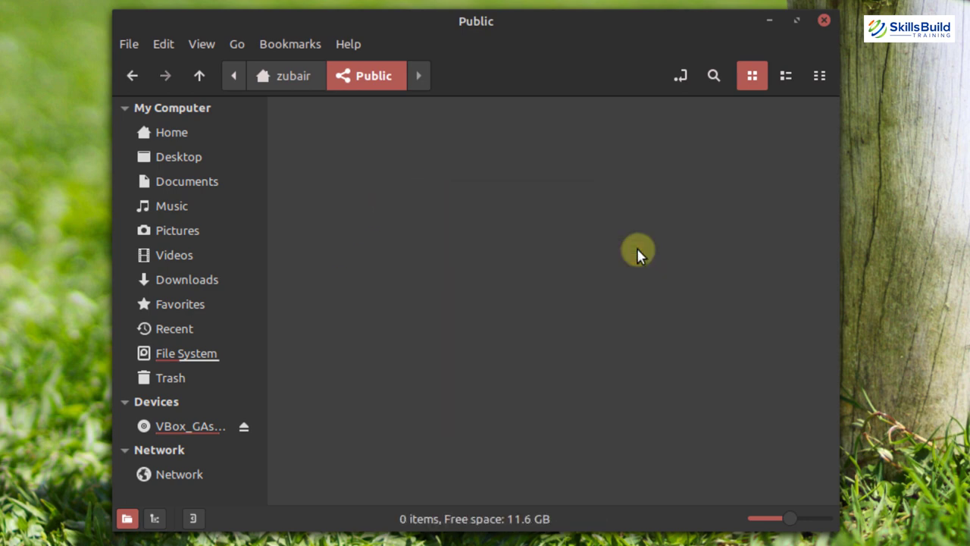
{"action": "type", "text": "Youtube channel"}
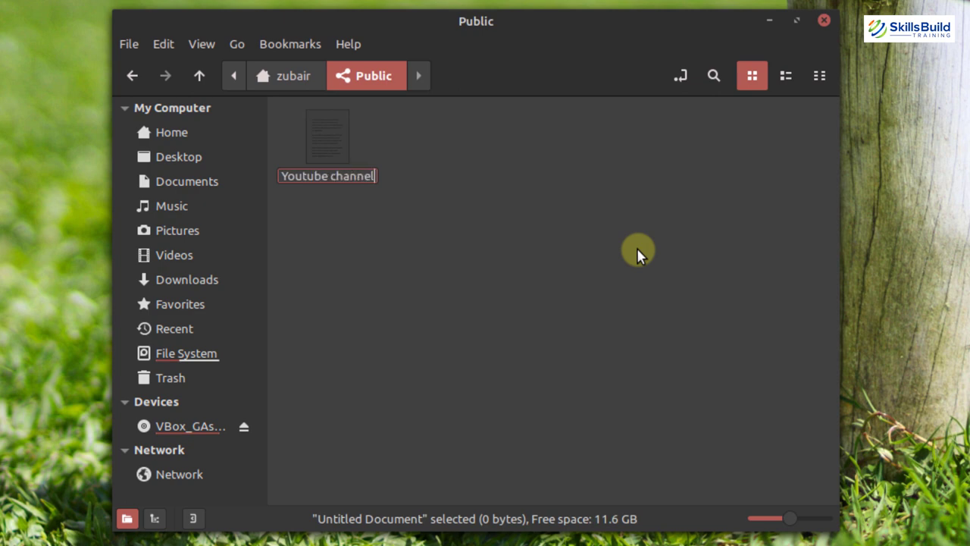
{"action": "key", "text": "Return"}
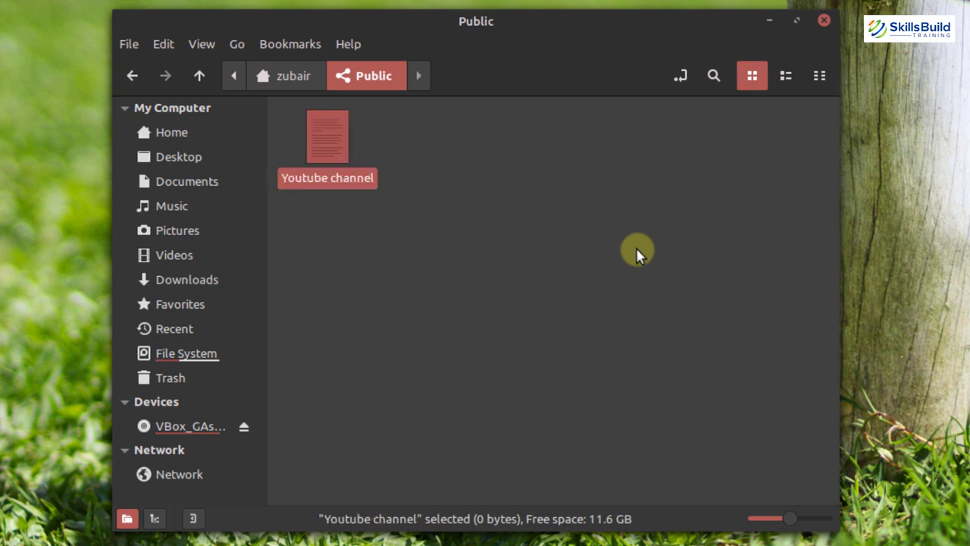
Add the Youtube channel file to favourites and return to the home folder
{"action": "right_click", "coordinate": [324, 147]}
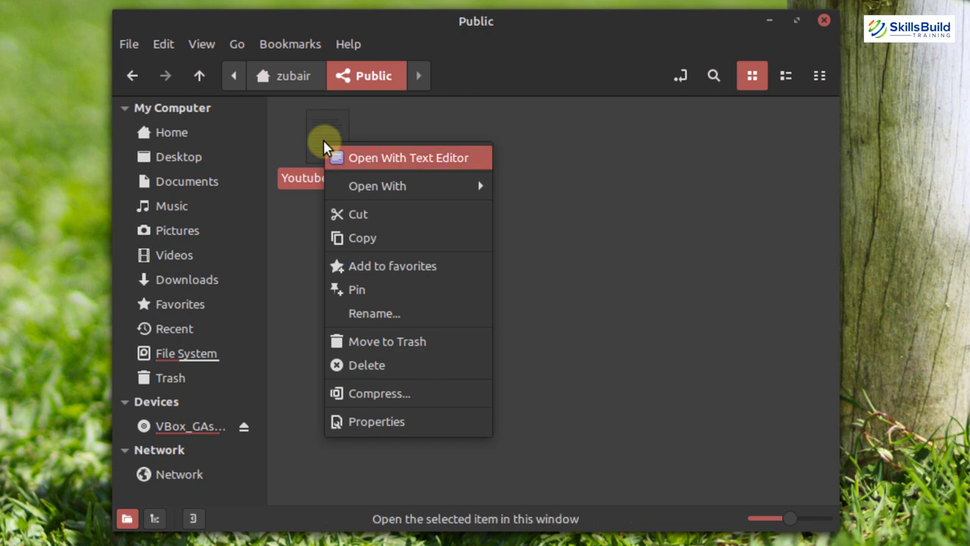
{"action": "left_click", "coordinate": [395, 267]}
{"action": "left_click", "coordinate": [347, 187]}
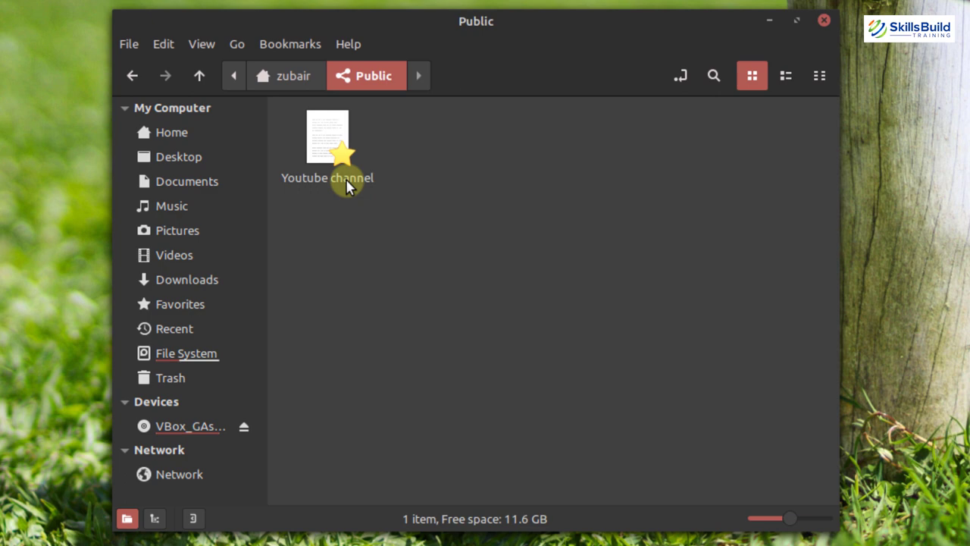
{"action": "left_click", "coordinate": [293, 76]}
In the Music folder, add the SkillsBUild file to favourites
{"action": "double_click", "coordinate": [667, 144]}
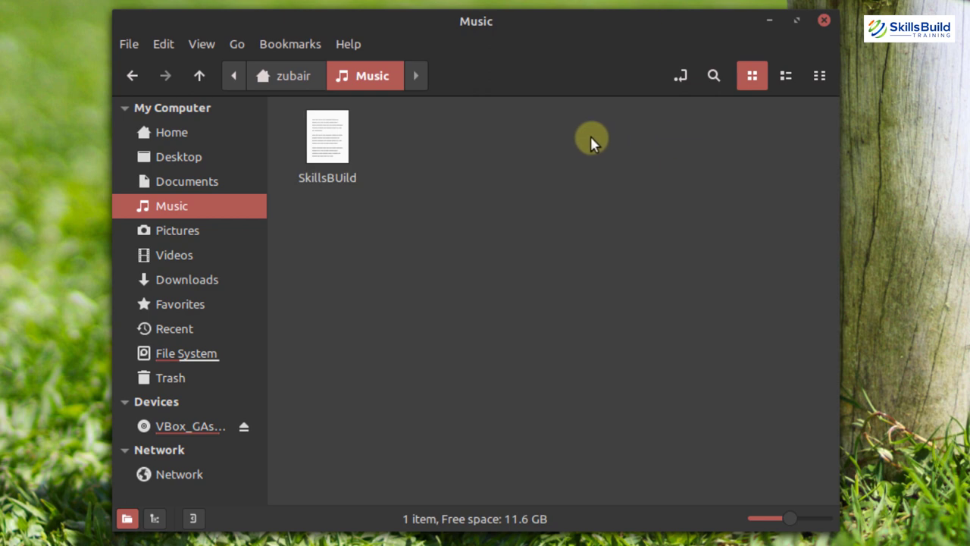
{"action": "right_click", "coordinate": [323, 140]}
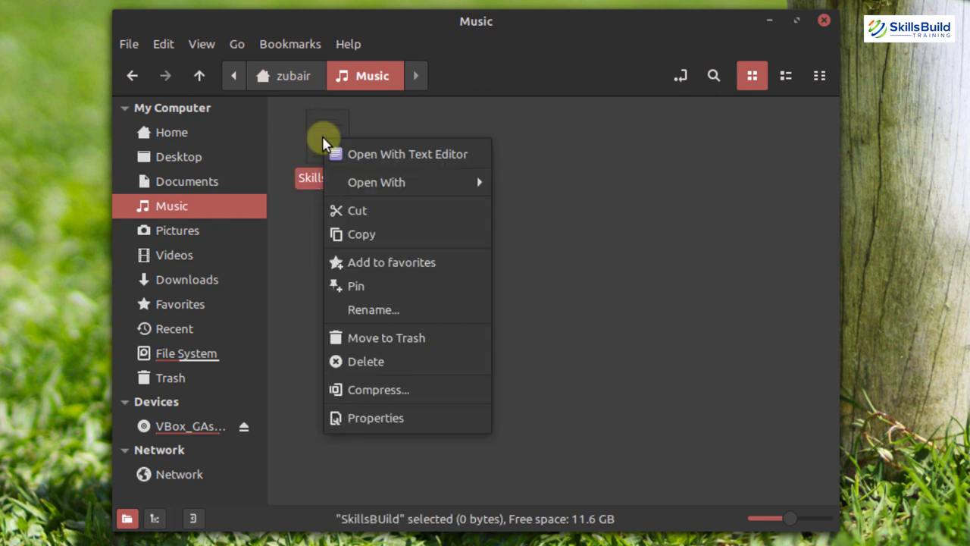
{"action": "left_click", "coordinate": [388, 263]}
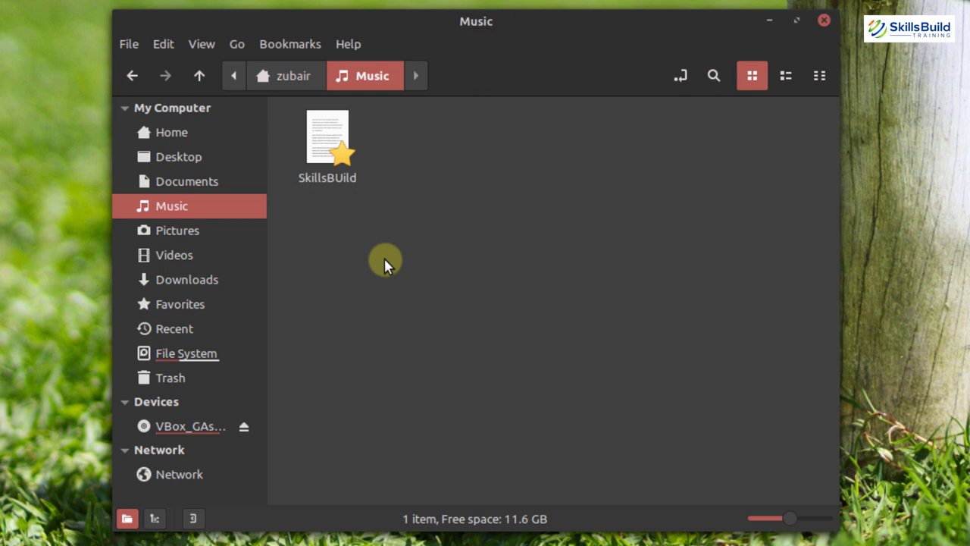
Show the Favorites list, select and cut the SkillsBUild and Youtube channel files, then refresh it
{"action": "left_click", "coordinate": [213, 305]}
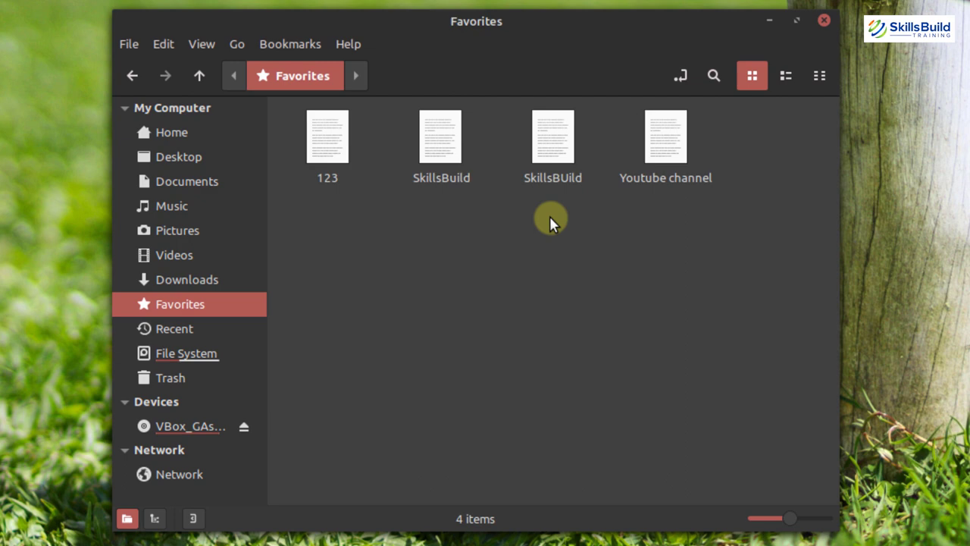
{"action": "left_click_drag", "start_coordinate": [710, 223], "coordinate": [530, 125]}
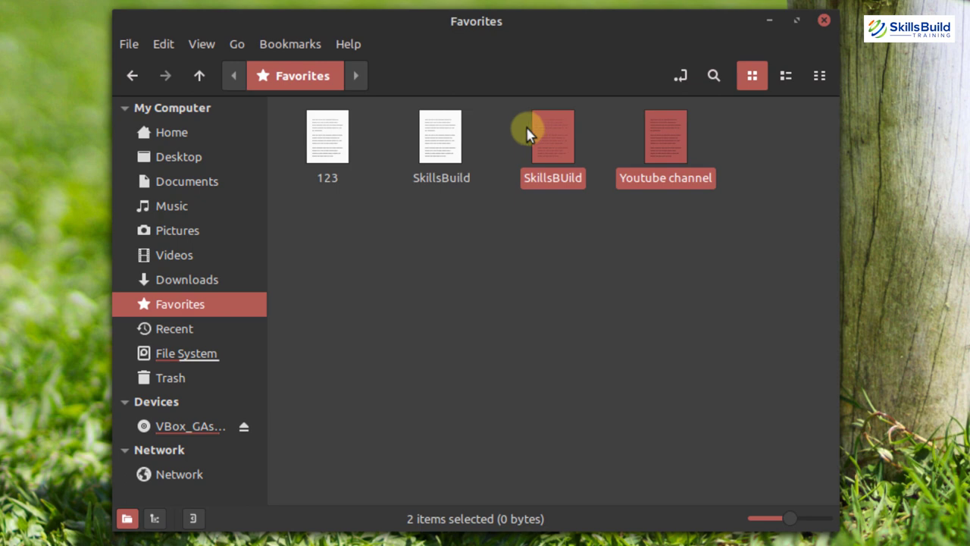
{"action": "key", "text": "ctrl+x"}
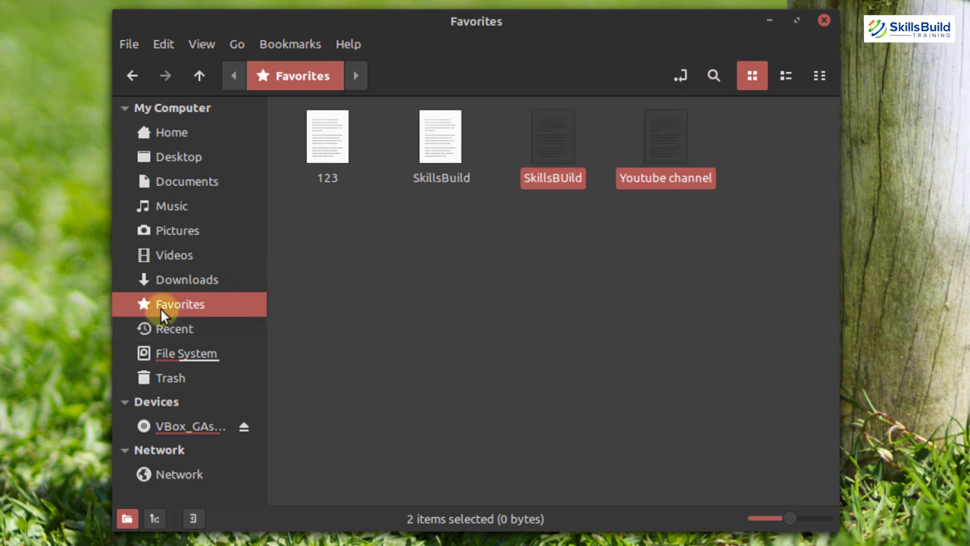
{"action": "left_click", "coordinate": [408, 307]}
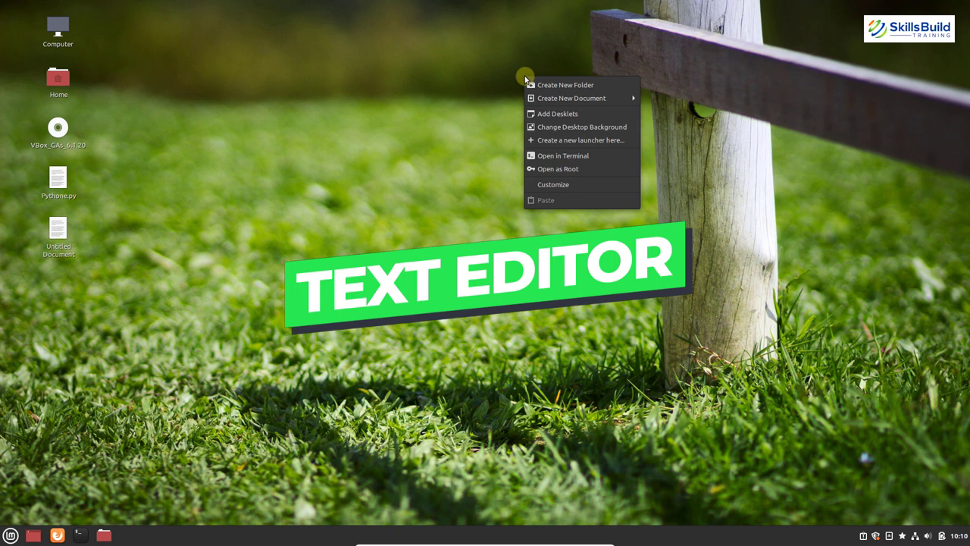
Open the desktop's Untitled Document in Xed and type an opening bracket '(' on line 1
{"action": "right_click", "coordinate": [524, 77]}
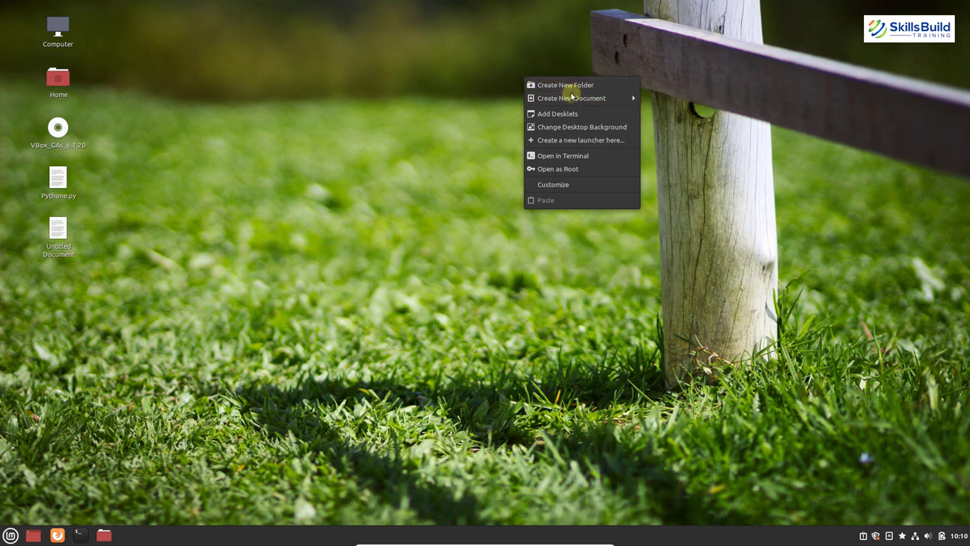
{"action": "mouse_move", "coordinate": [560, 104]}
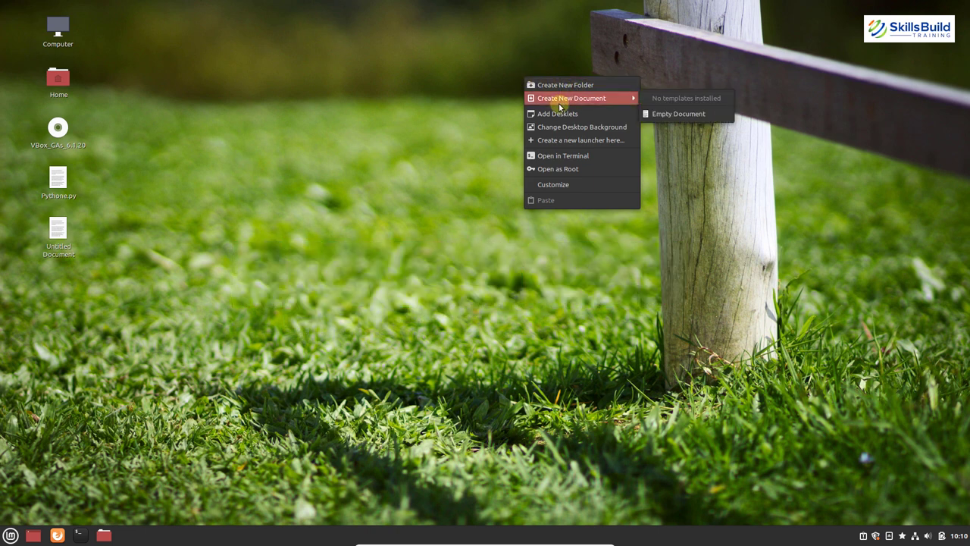
{"action": "left_click", "coordinate": [210, 158]}
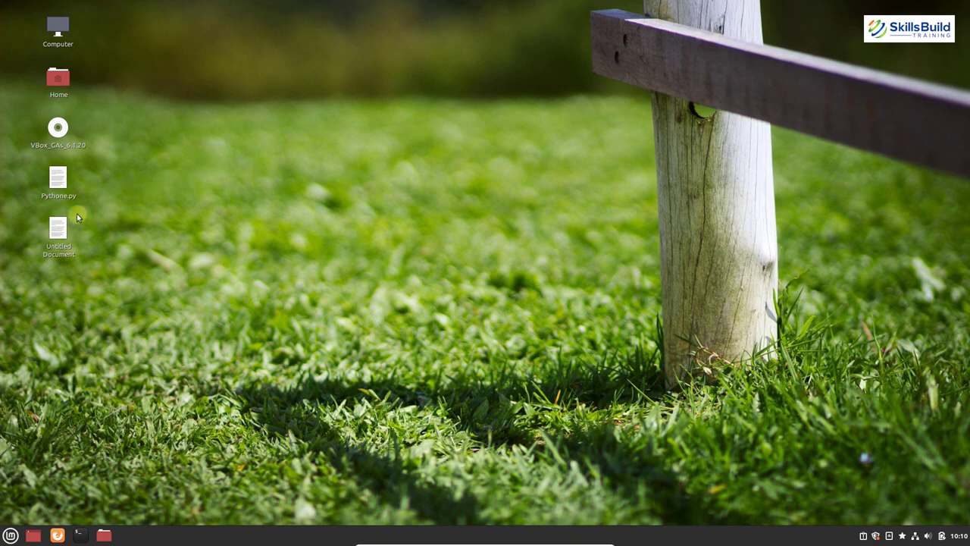
{"action": "double_click", "coordinate": [59, 229]}
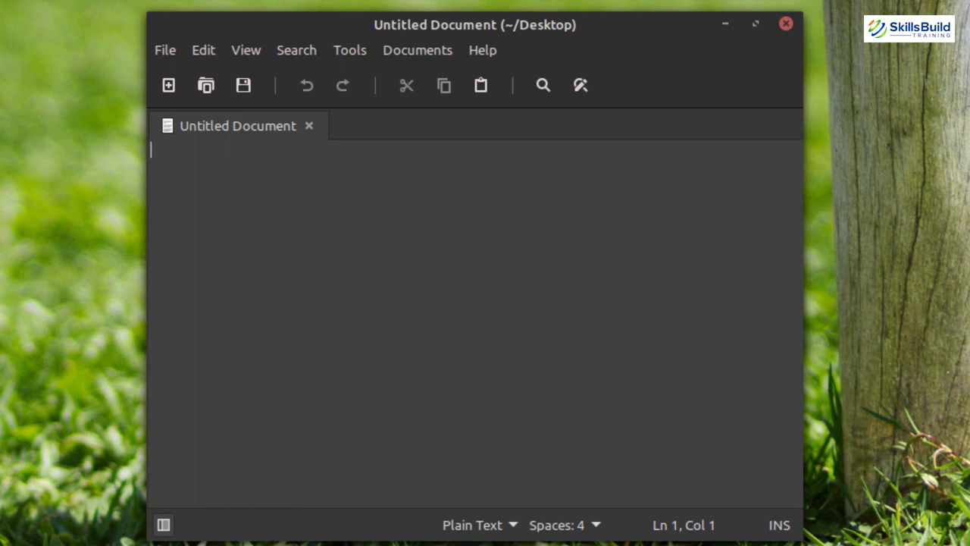
{"action": "type", "text": "("}
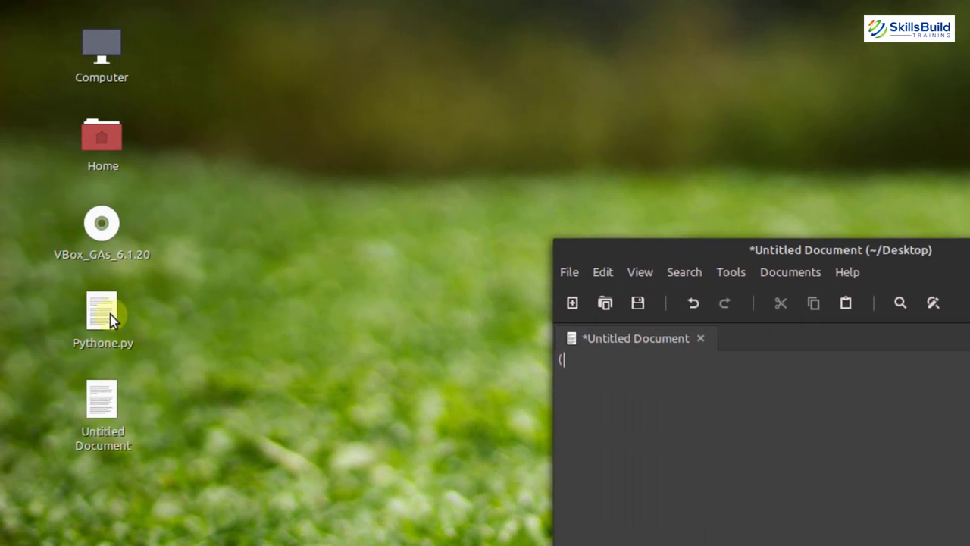
Open Pythone.py in Xed, type '()' on line 1, and start line 2 with 'print "'
{"action": "left_click", "coordinate": [110, 318]}
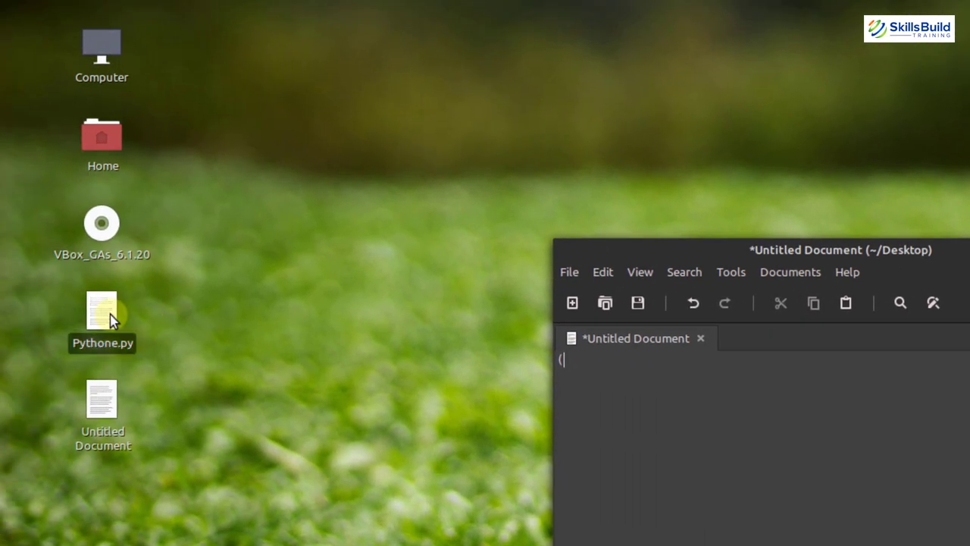
{"action": "double_click", "coordinate": [110, 318]}
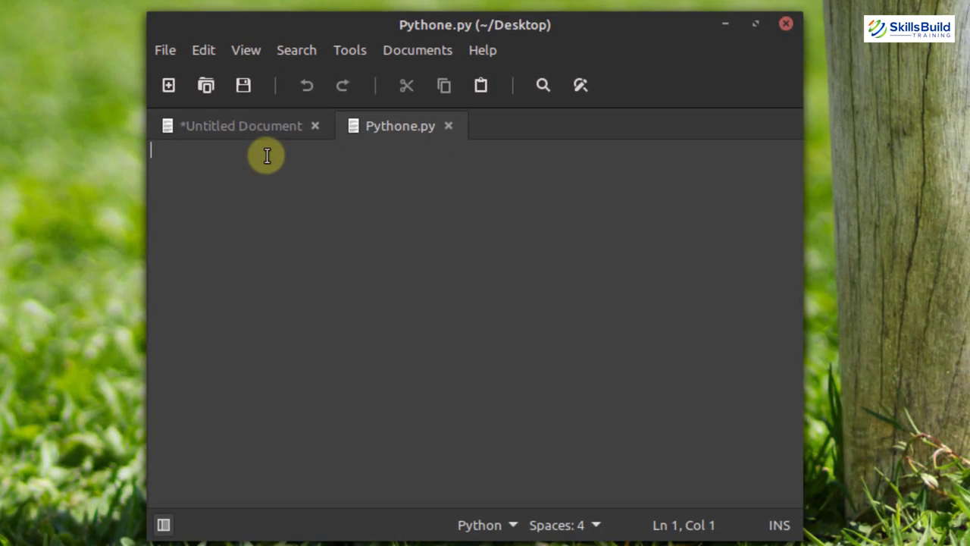
{"action": "type", "text": "()"}
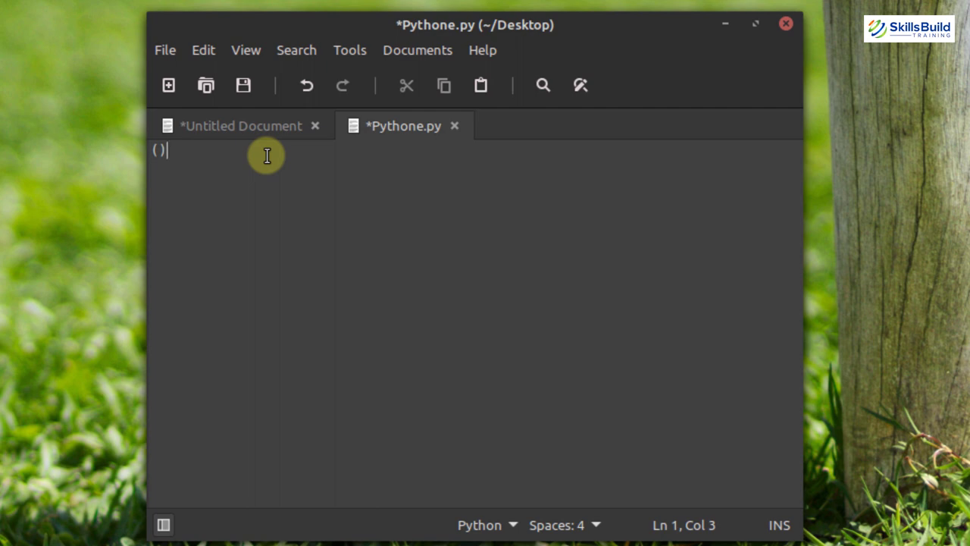
{"action": "key", "text": "Return"}
{"action": "type", "text": "print \""}
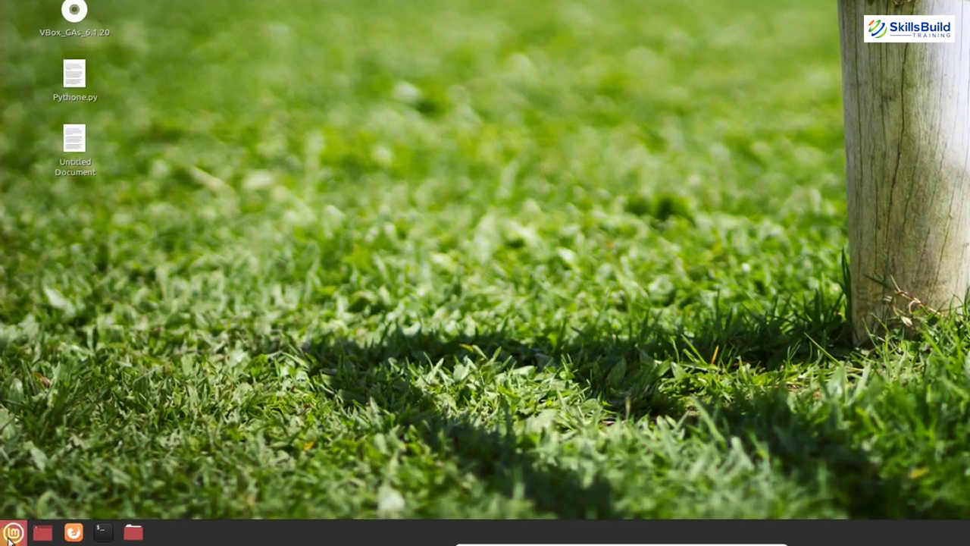
{"action": "key", "text": "super"}
{"action": "type", "text": "syn"}
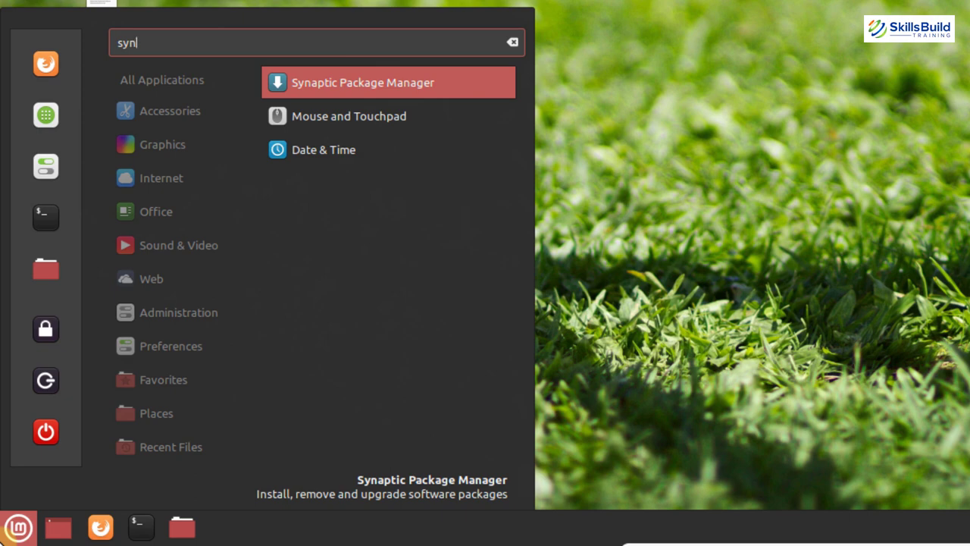
{"action": "key", "text": "Return"}
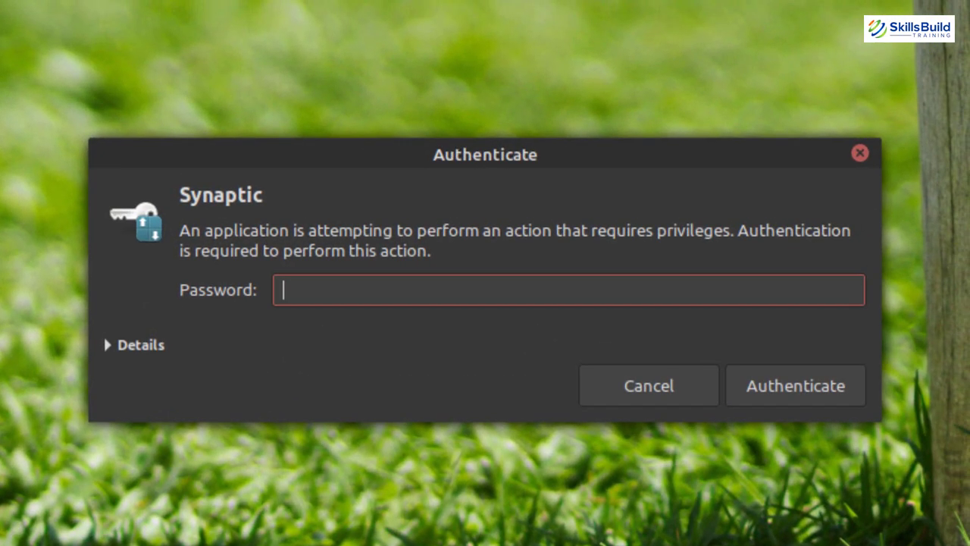
{"action": "type", "text": "•••••••••"}
{"action": "key", "text": "Return"}
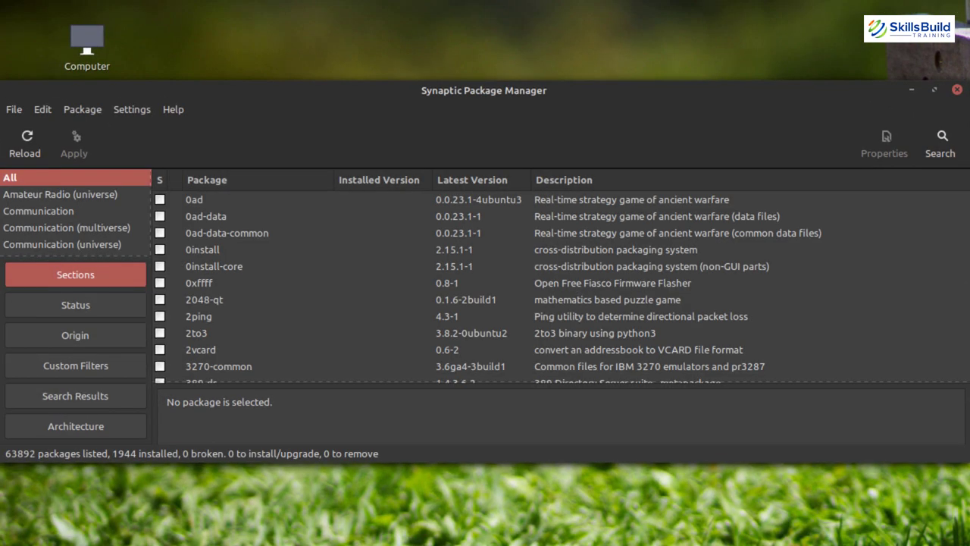
{"action": "left_click", "coordinate": [942, 141]}
{"action": "type", "text": "chromium"}
{"action": "key", "text": "Return"}
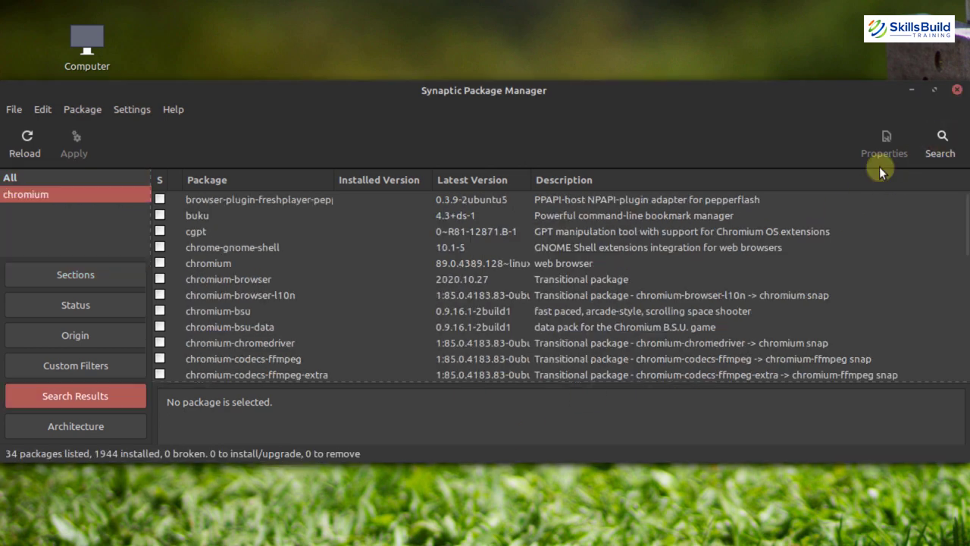
{"action": "left_click", "coordinate": [263, 281]}
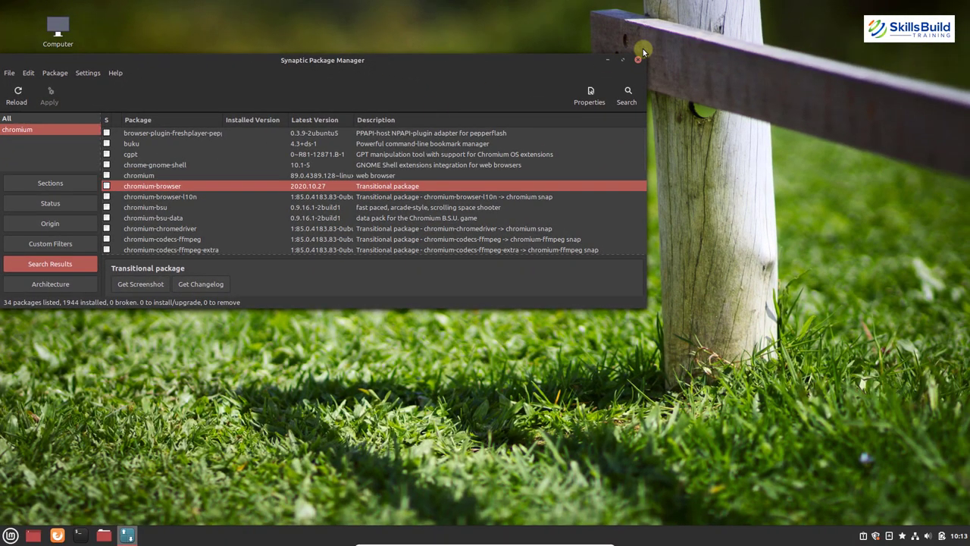
{"action": "left_click", "coordinate": [638, 60]}
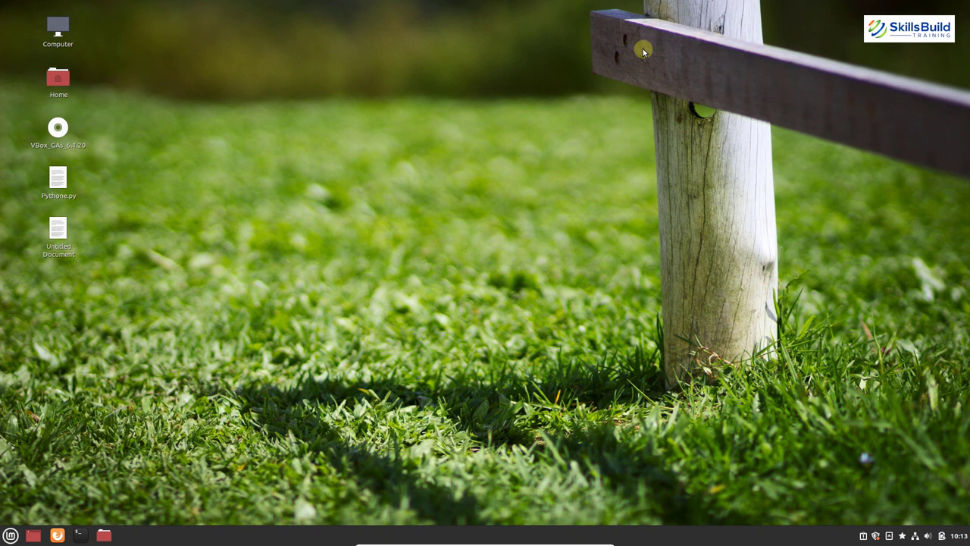
Launch Celluloid by searching 'cellu' in the Mint menu
{"action": "key", "text": "super"}
{"action": "type", "text": "c"}
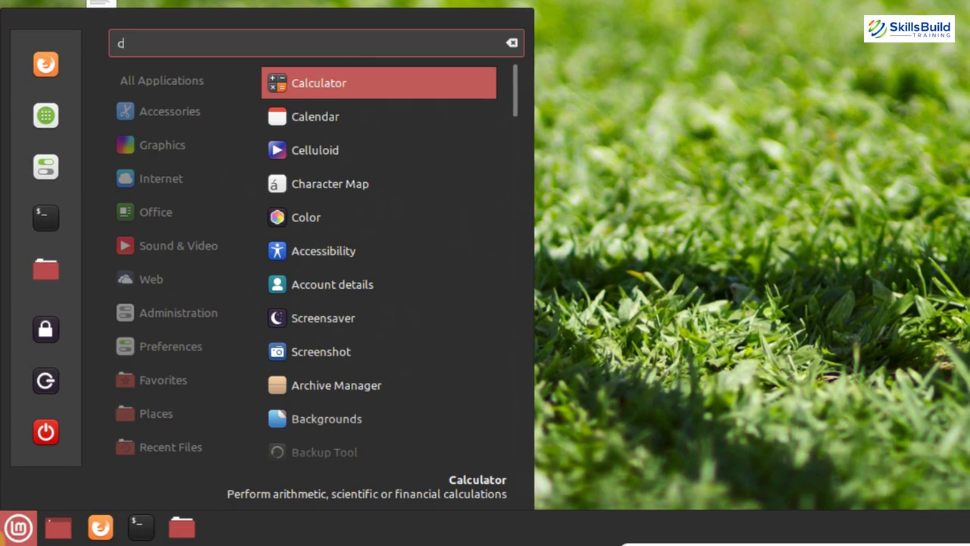
{"action": "type", "text": "ellu"}
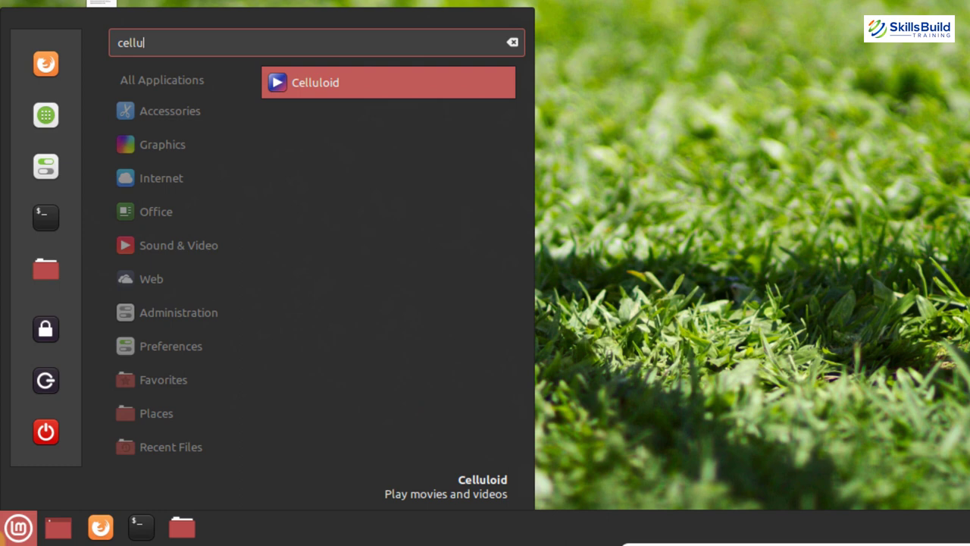
{"action": "key", "text": "Return"}
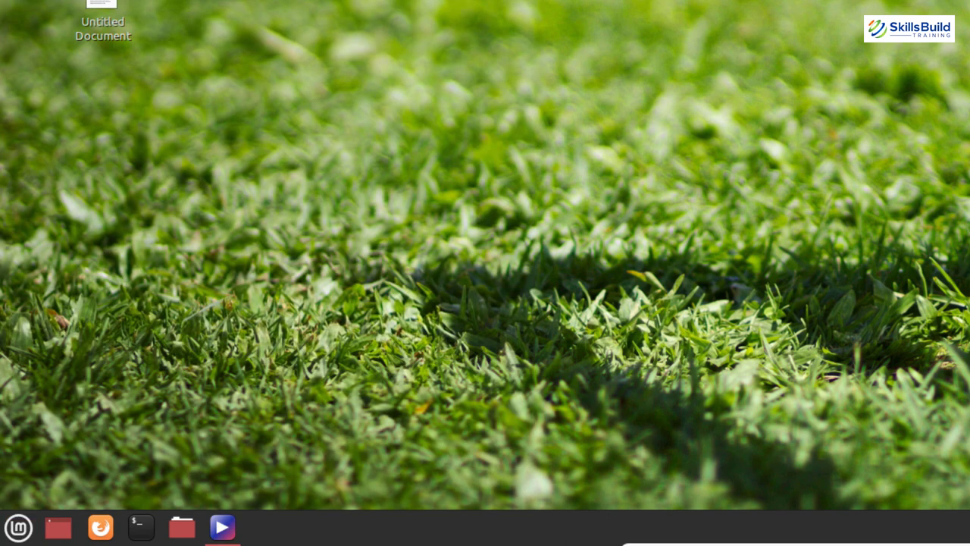